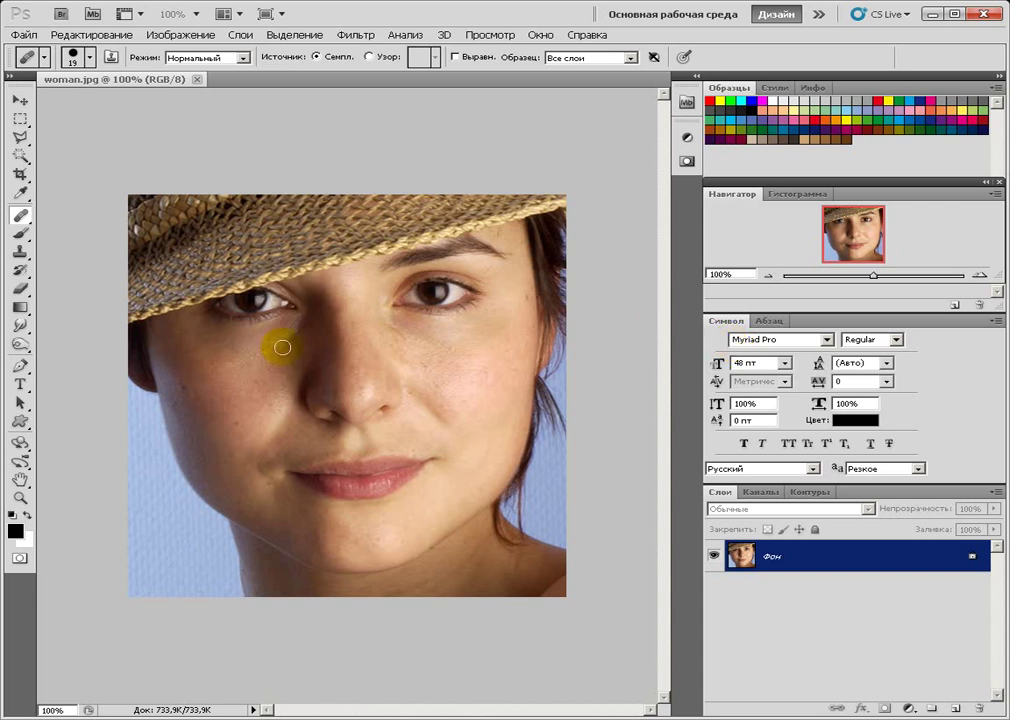
Show the healing tools flyout: spot healing, healing brush, patch and red eye.
right_click(20, 220)
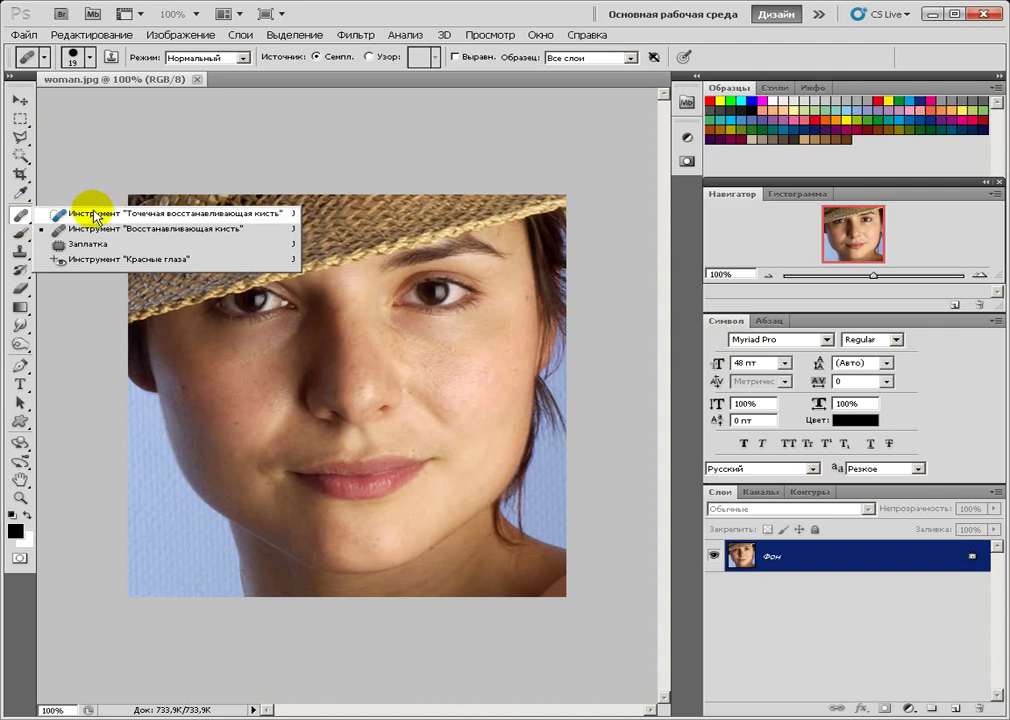
Select the Healing Brush Tool and zoom the face to about 142%.
left_click(160, 237)
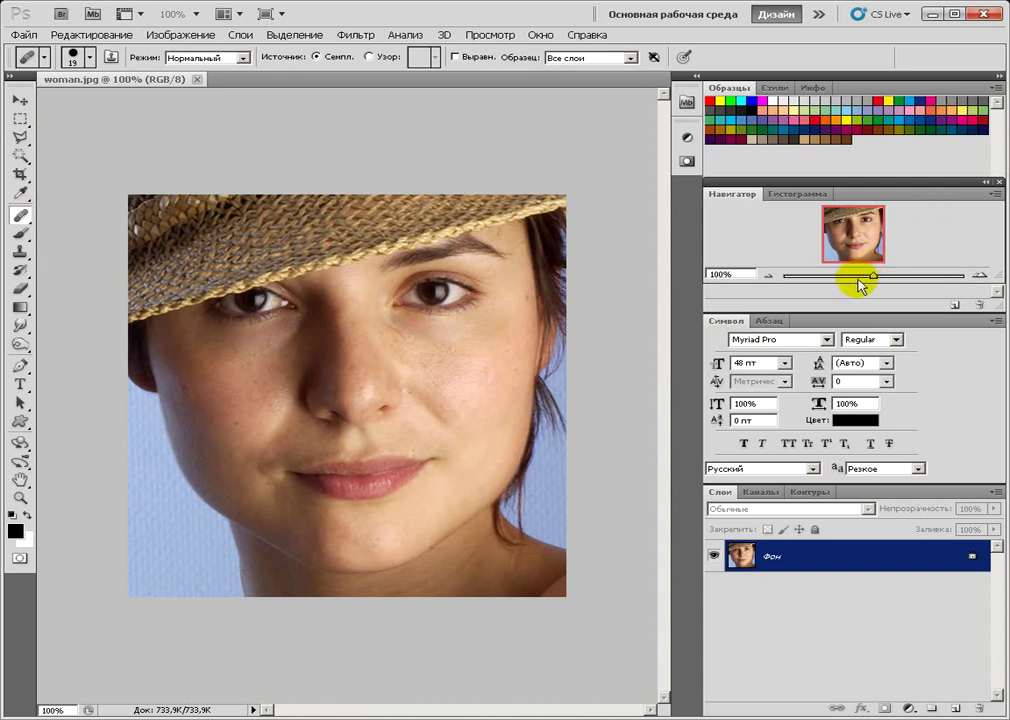
left_click_drag(875, 277, 883, 277)
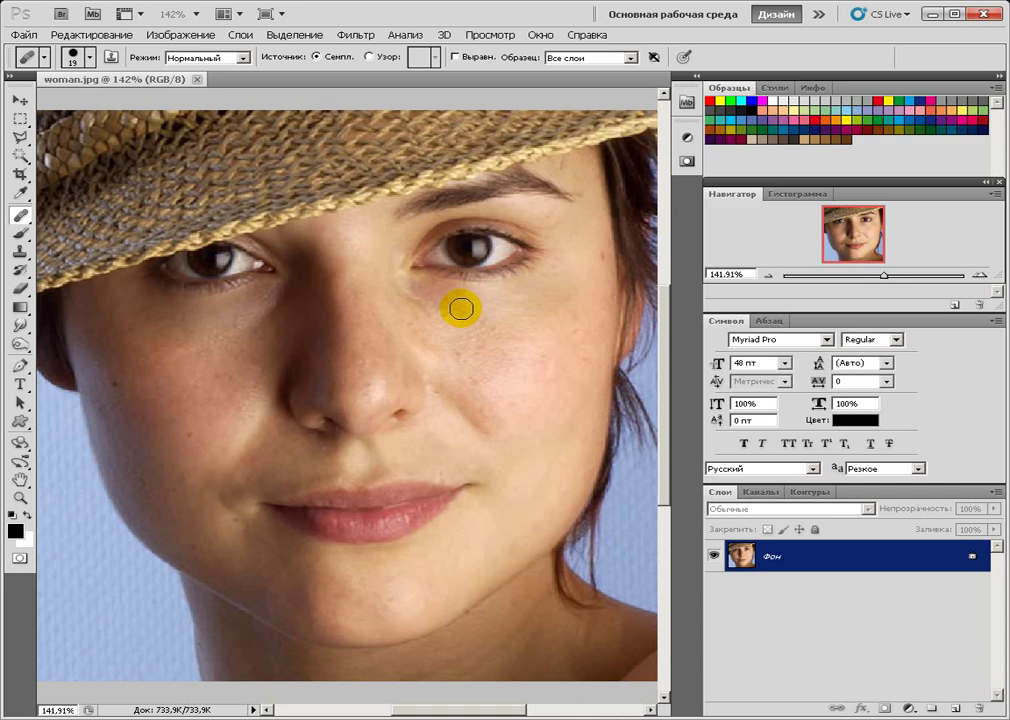
mouse_move(500, 350)
left_mouse_down()
mouse_move(460, 359)
mouse_move(564, 320)
mouse_move(597, 255)
mouse_move(406, 372)
mouse_move(437, 330)
mouse_move(403, 293)
mouse_move(419, 309)
mouse_move(196, 372)
mouse_move(225, 363)
mouse_move(232, 437)
mouse_move(284, 354)
left_mouse_up()
Set the Healing Brush to Sampled source with Aligned ticked and Sample: All Layers.
left_click(528, 323)
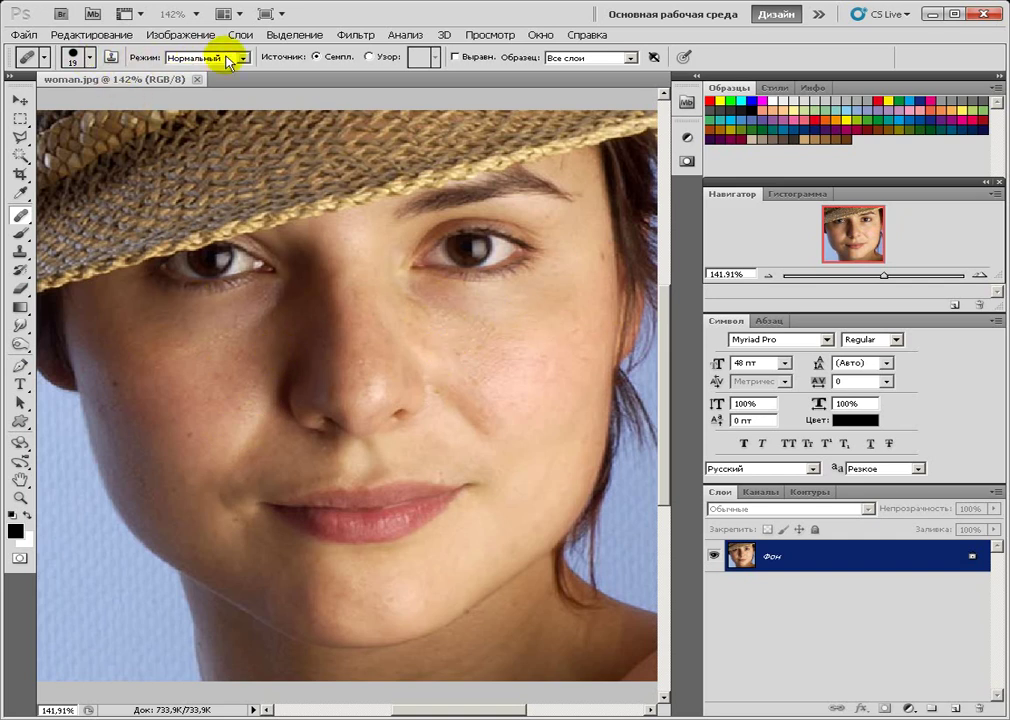
left_click(316, 58)
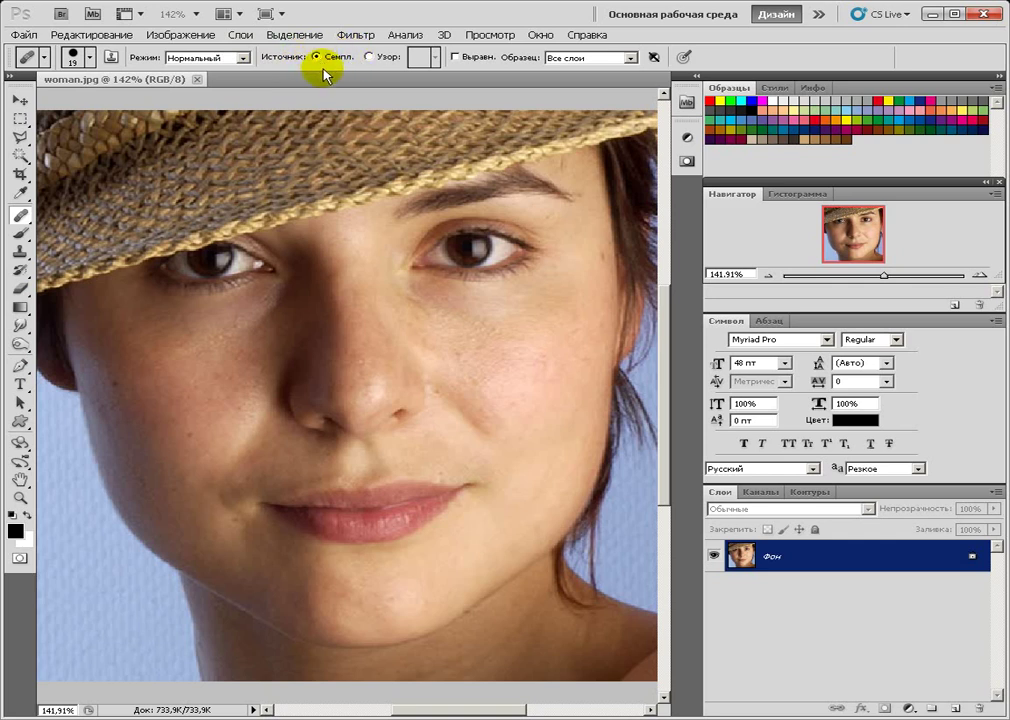
left_click(455, 58)
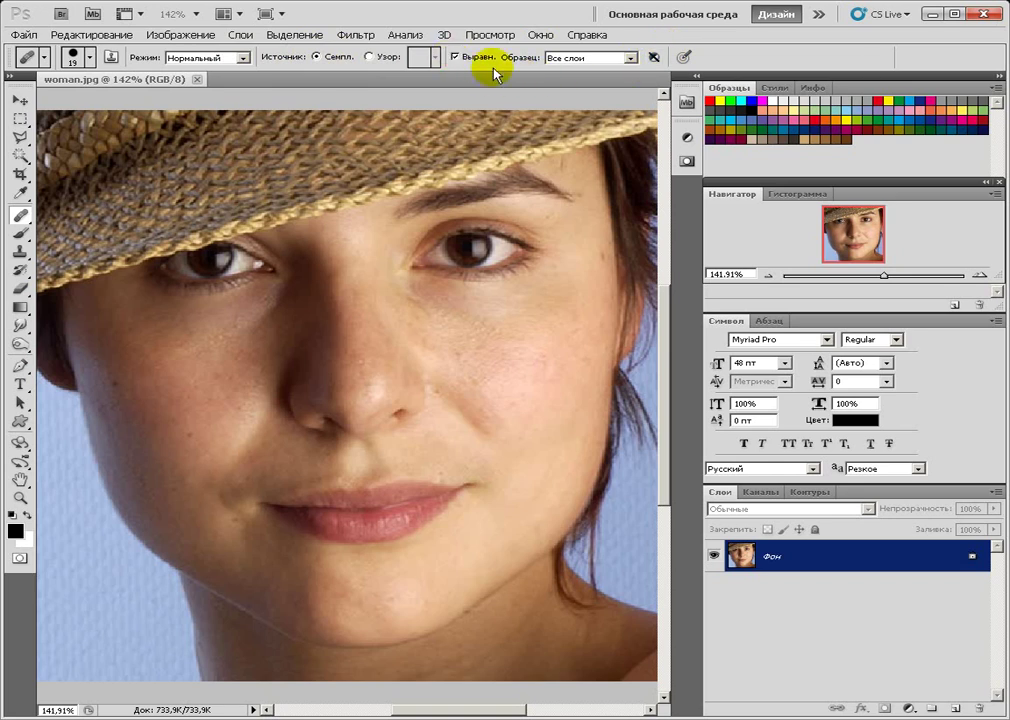
left_click(603, 58)
left_click(593, 98)
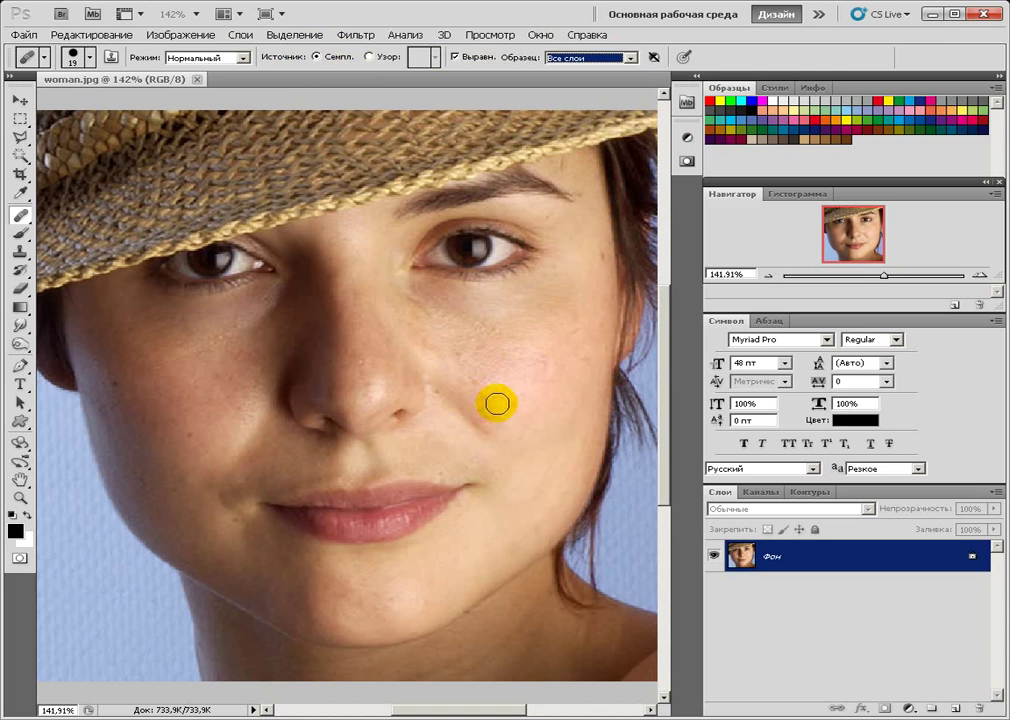
left_click(942, 275)
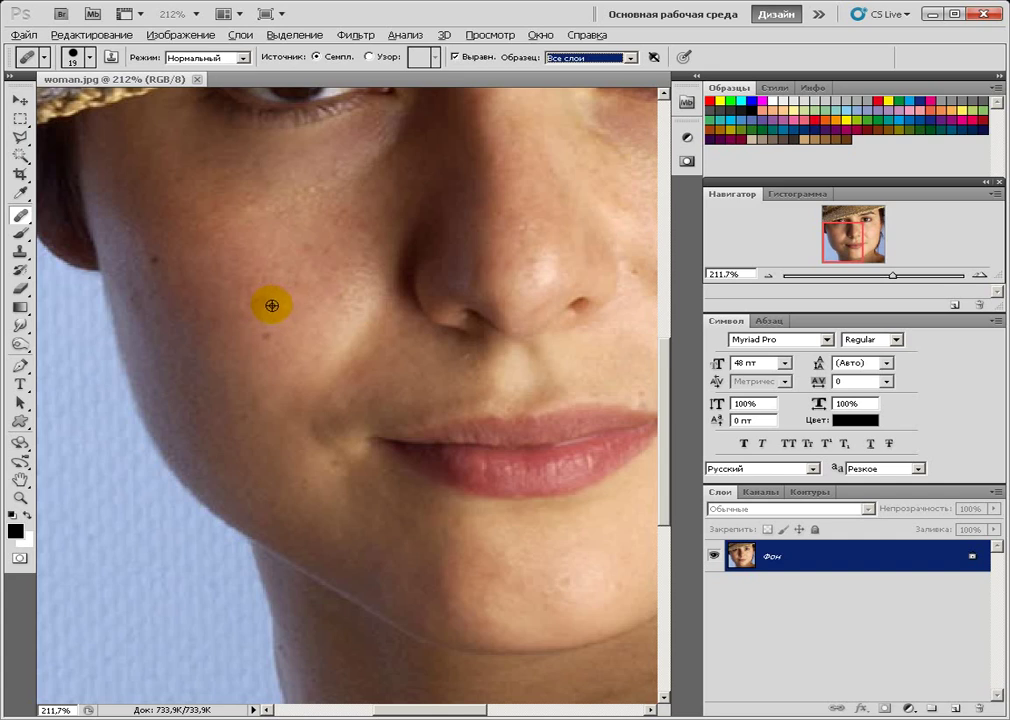
Sample clean cheek skin and heal the dark spots on the left cheek and beside the mouth.
left_click(272, 305, "alt")
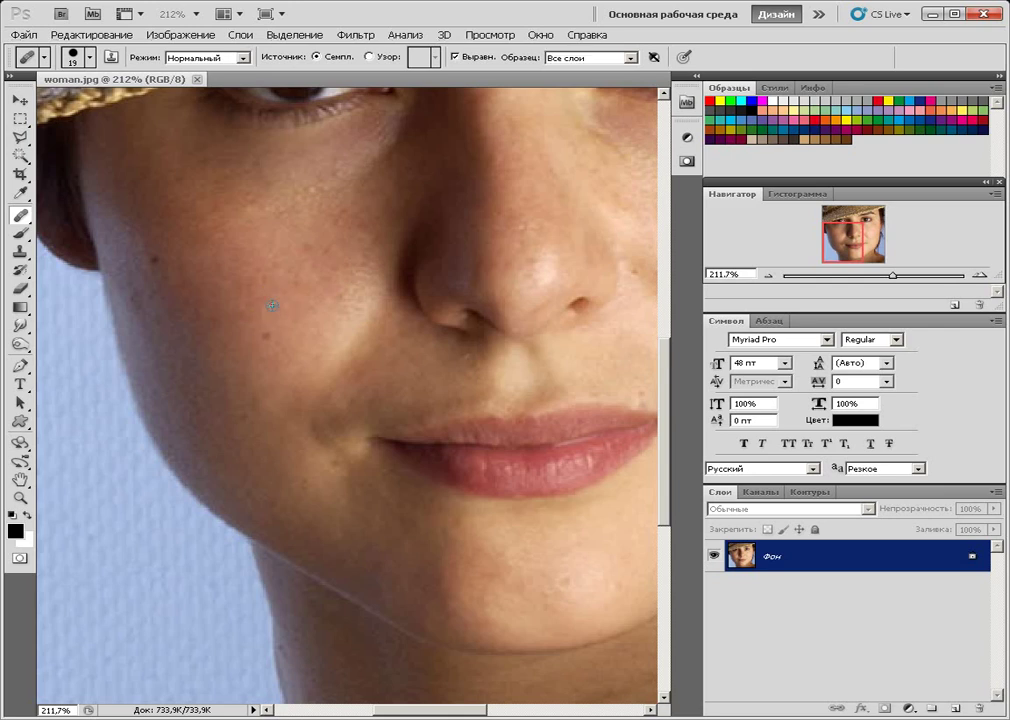
left_click(266, 397)
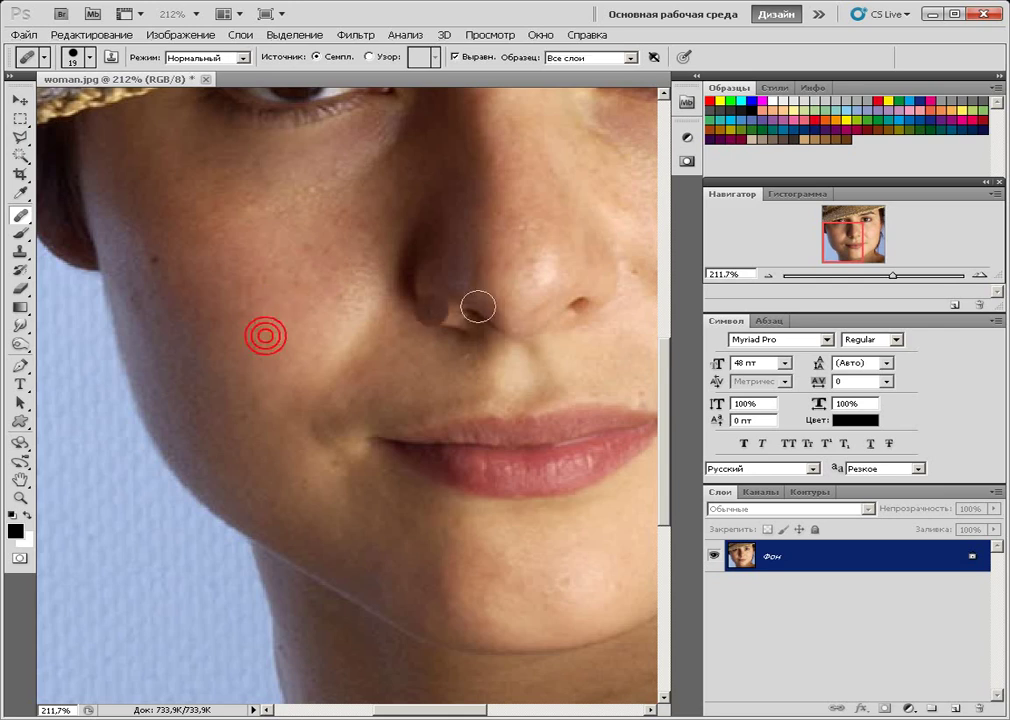
left_click(153, 256)
left_click(266, 406, "alt")
left_click(243, 415)
left_click(354, 508, "alt")
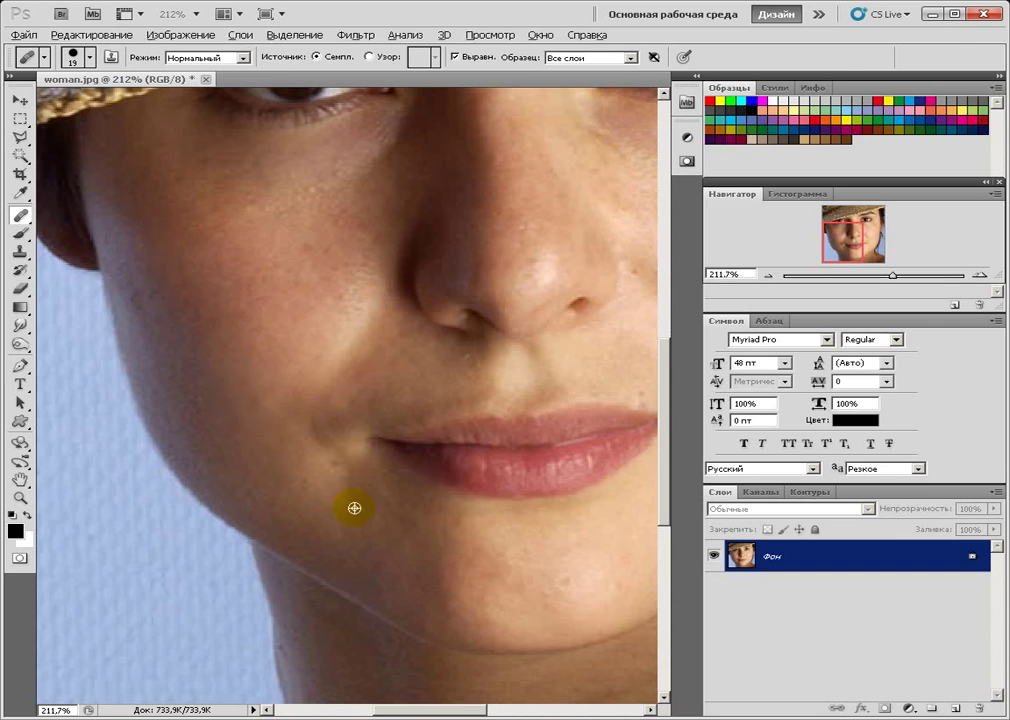
left_click(294, 388)
left_click(297, 379, "alt")
left_click(309, 401)
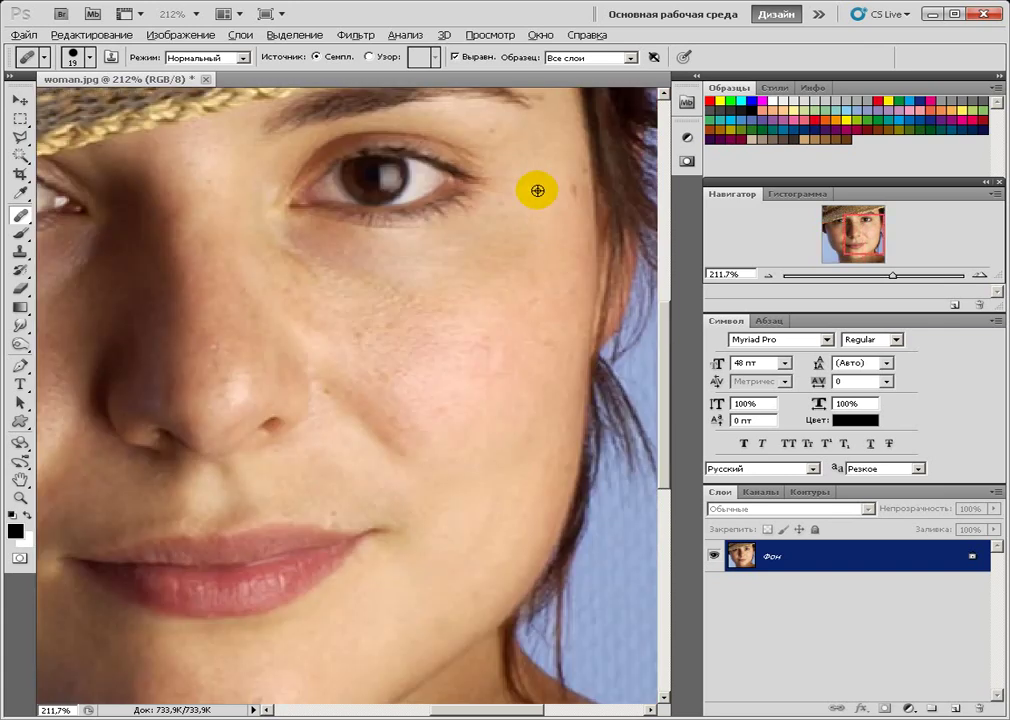
Heal the blemishes on the right cheek below the eye, then zoom out to the whole portrait.
left_click(538, 189, "alt")
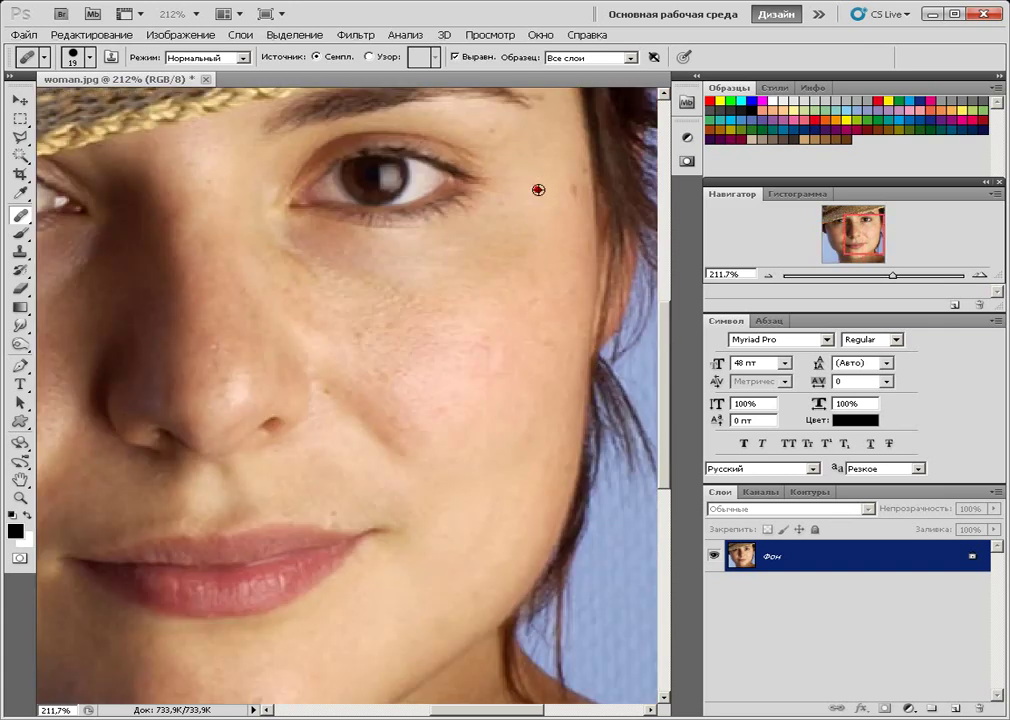
mouse_move(530, 273)
left_mouse_down()
mouse_move(402, 358)
mouse_move(385, 354)
left_mouse_up()
left_click(340, 282)
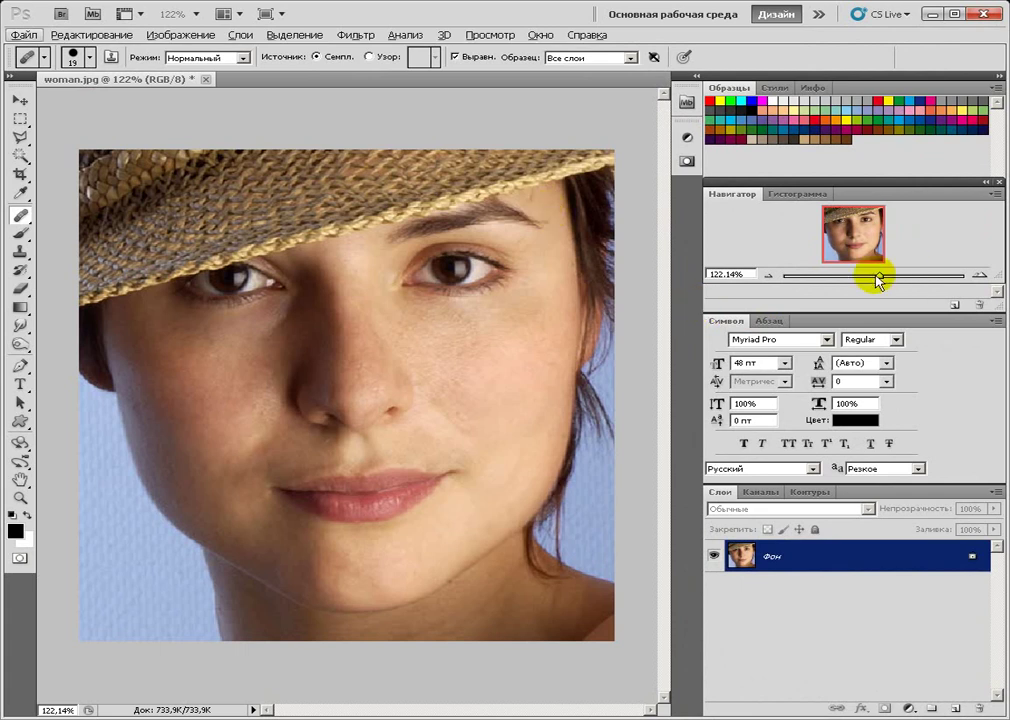
left_click_drag(880, 280, 878, 280)
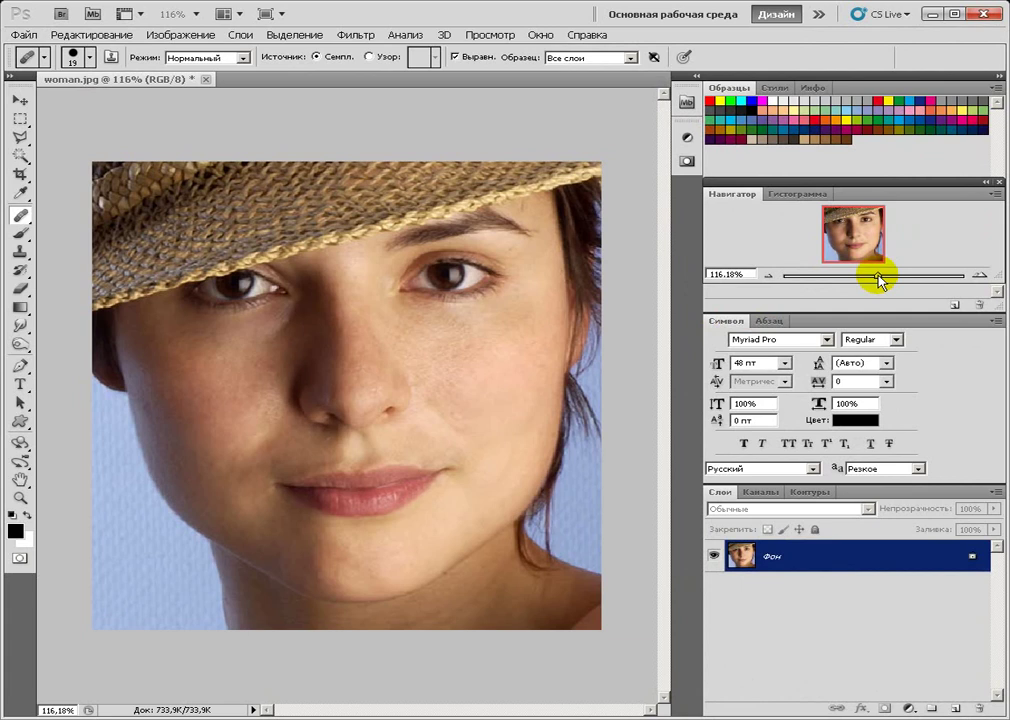
Duplicate the Фон layer as Фон копия.
right_click(885, 557)
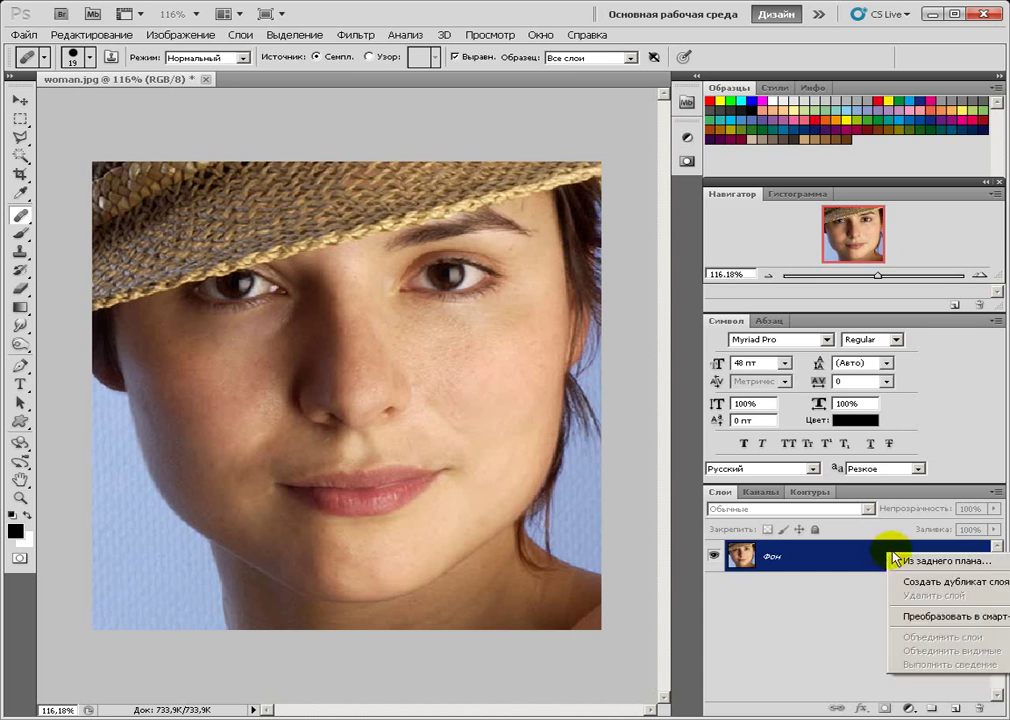
left_click(955, 581)
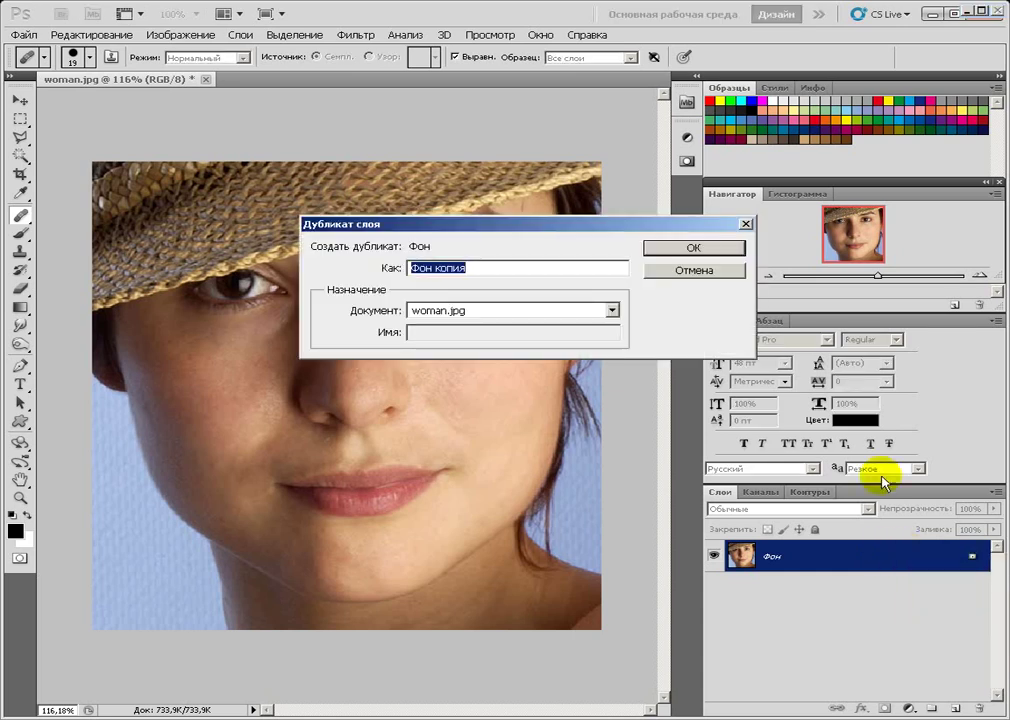
left_click(698, 249)
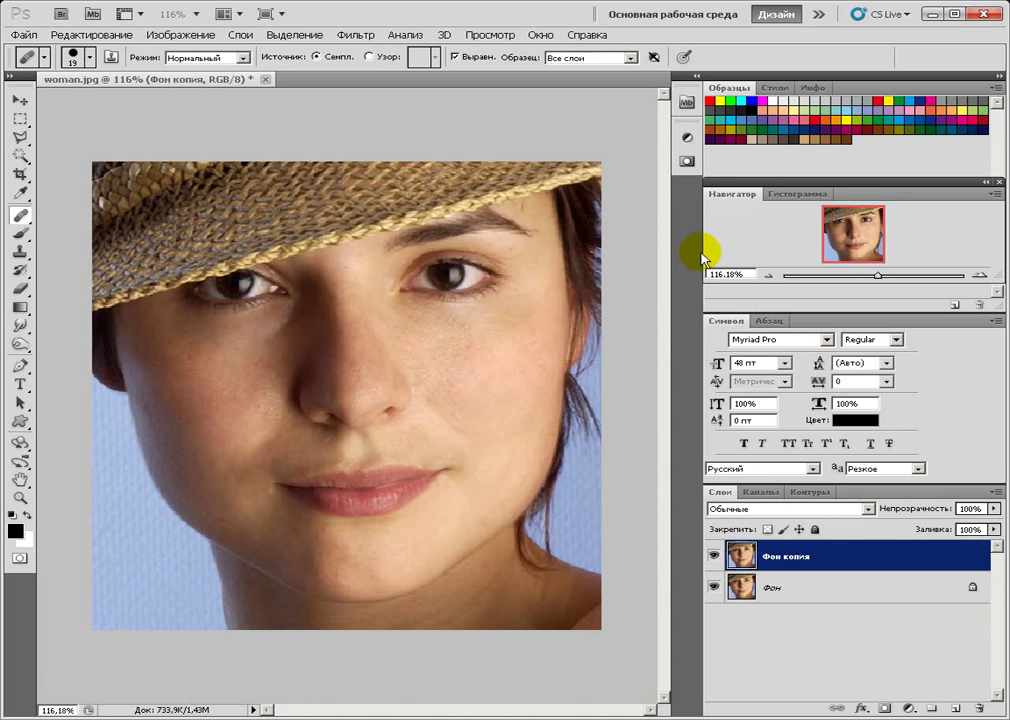
Apply a Median noise filter with radius 10 to Фон копия.
left_click(355, 37)
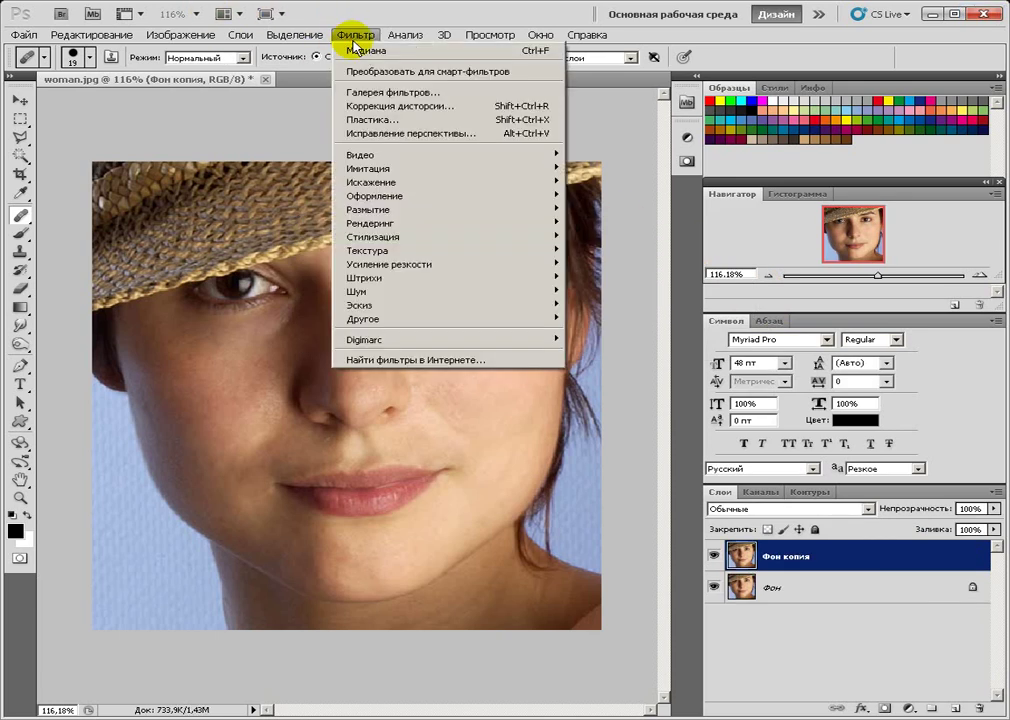
mouse_move(400, 291)
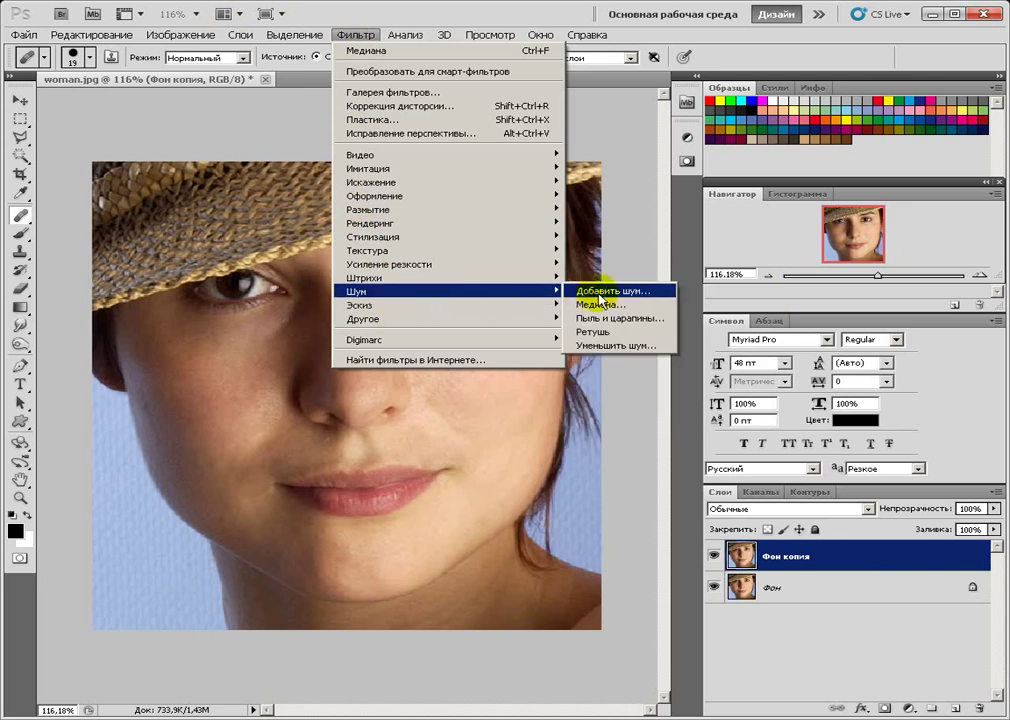
left_click(598, 304)
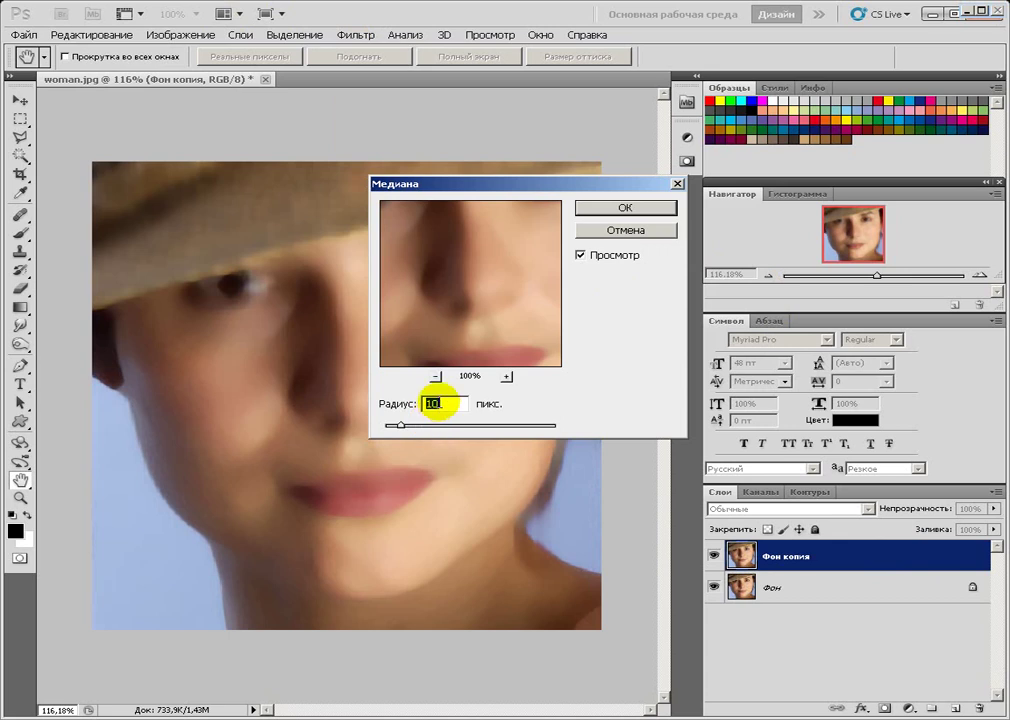
type("1")
left_click(425, 345)
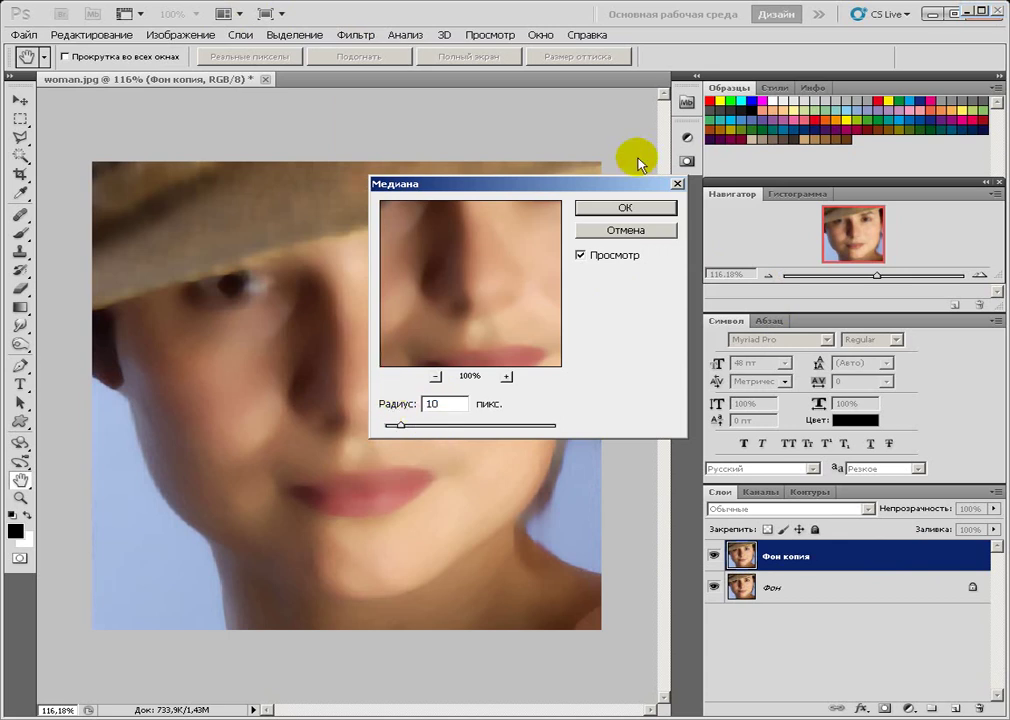
left_click(614, 208)
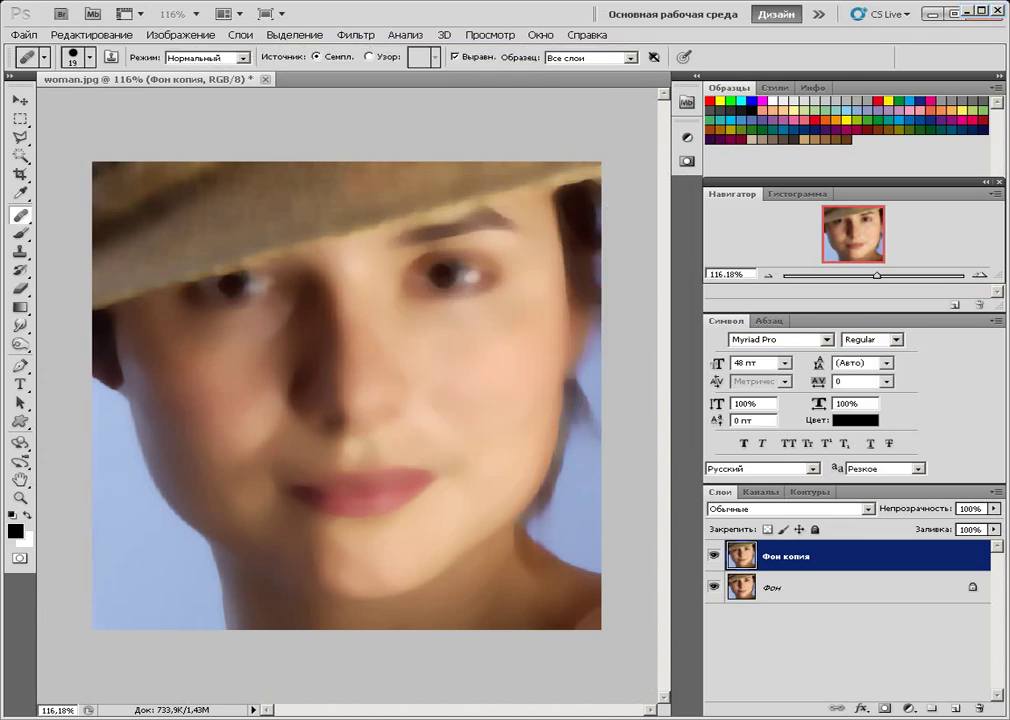
Lower the blurred Фон копия layer's opacity to 50% and readjust the zoom.
left_click(994, 509)
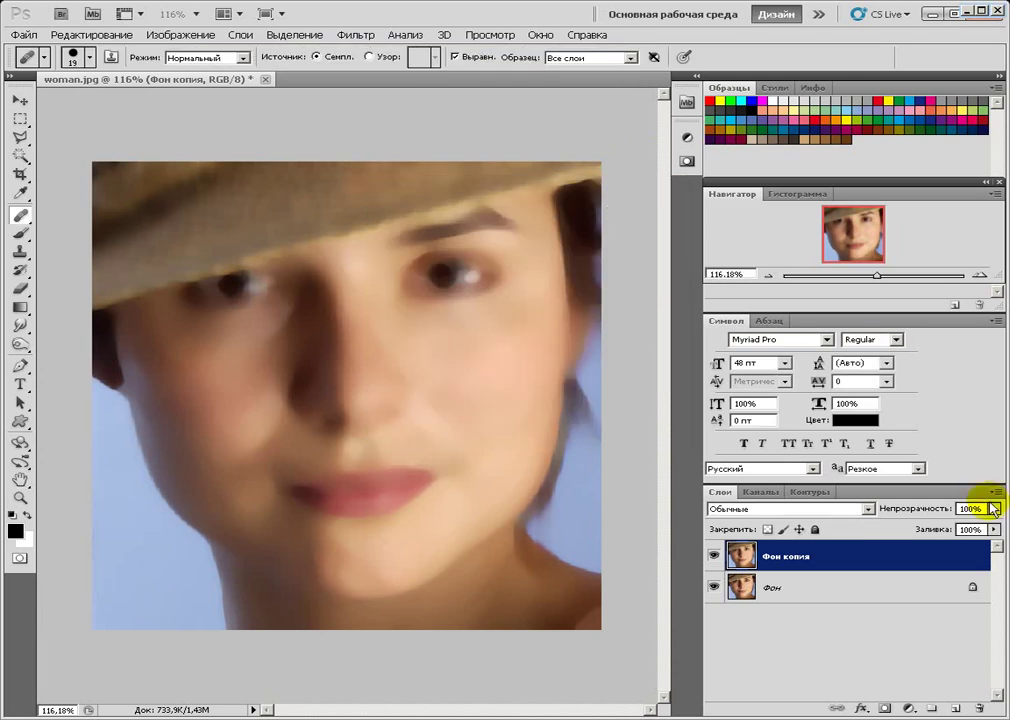
left_click_drag(993, 523, 951, 523)
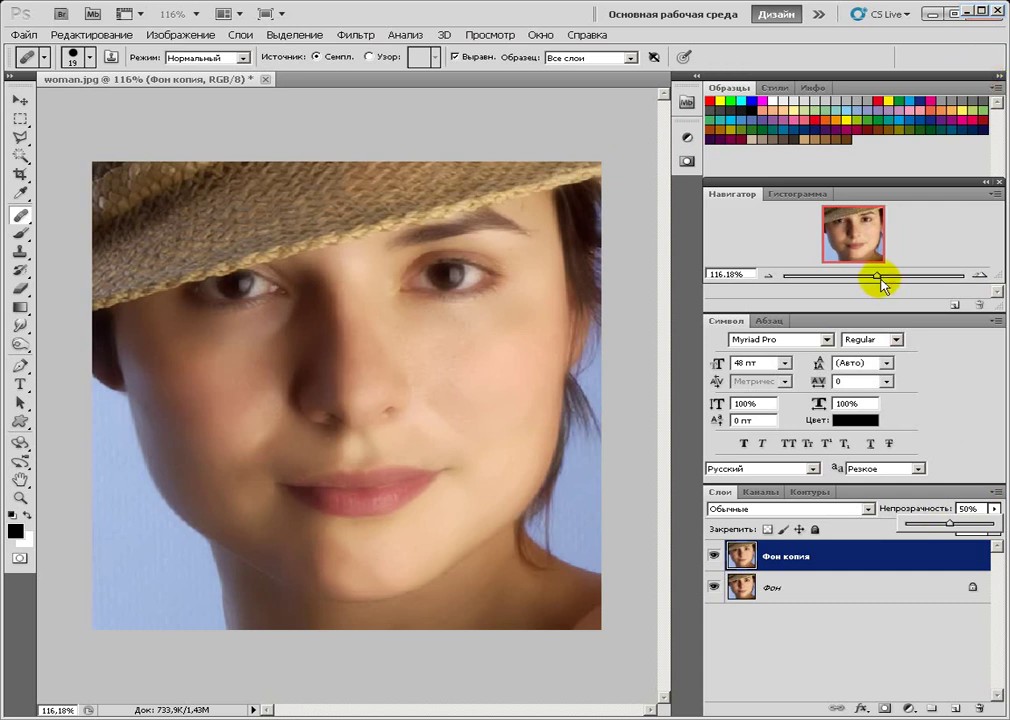
left_click_drag(877, 277, 883, 277)
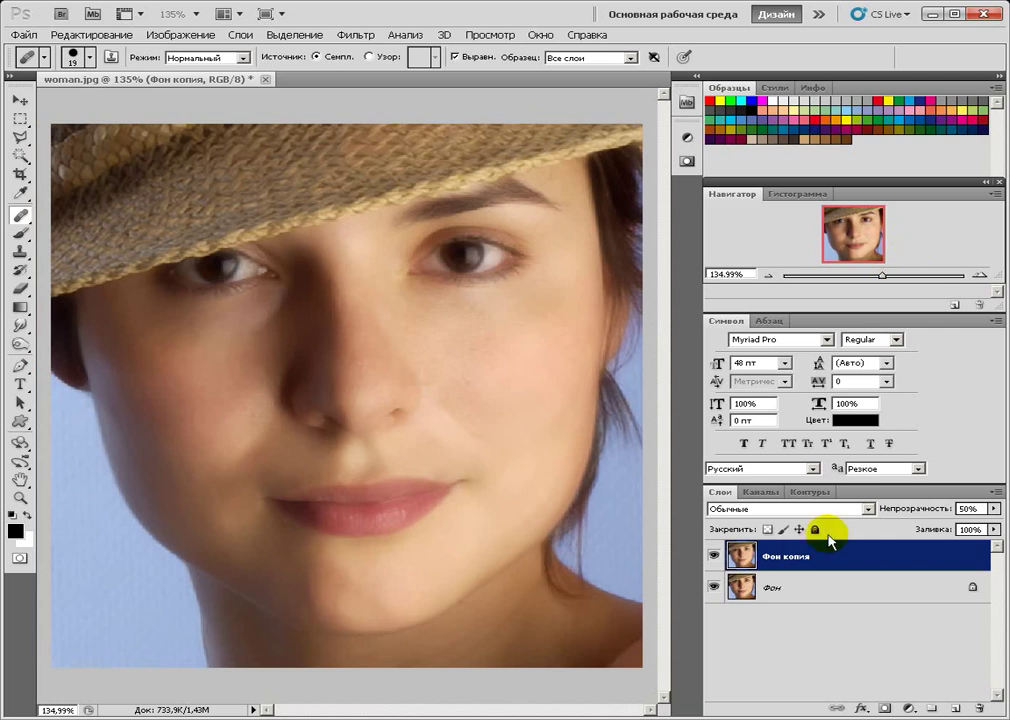
Add a layer mask to Фон копия and select the Brush tool with the mask as target.
left_click(883, 709)
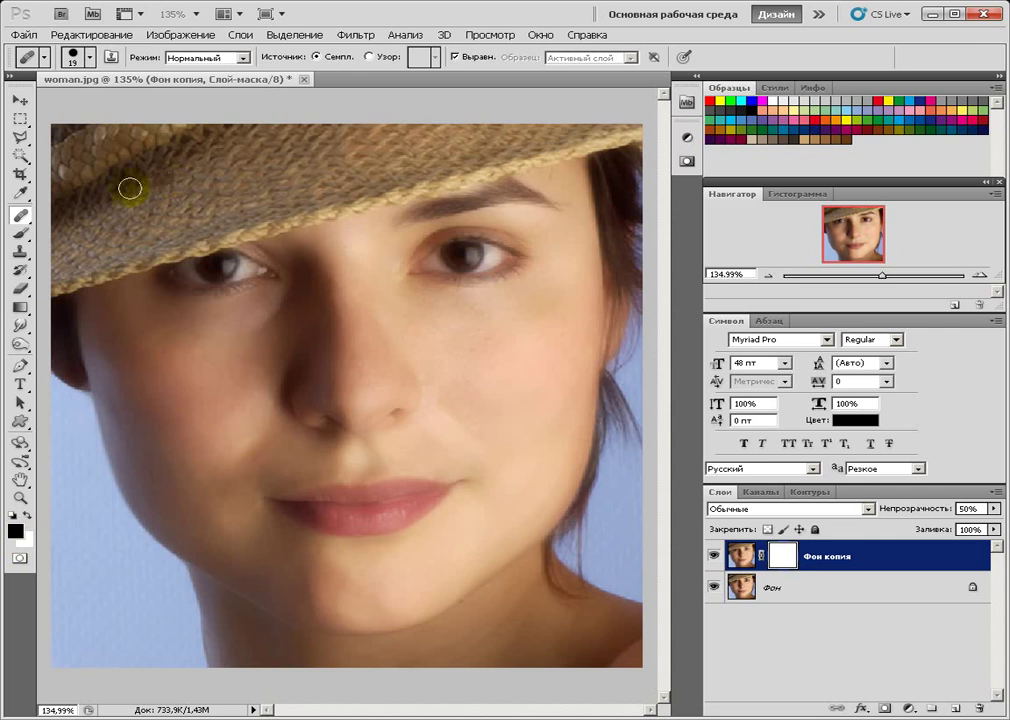
left_click(20, 236)
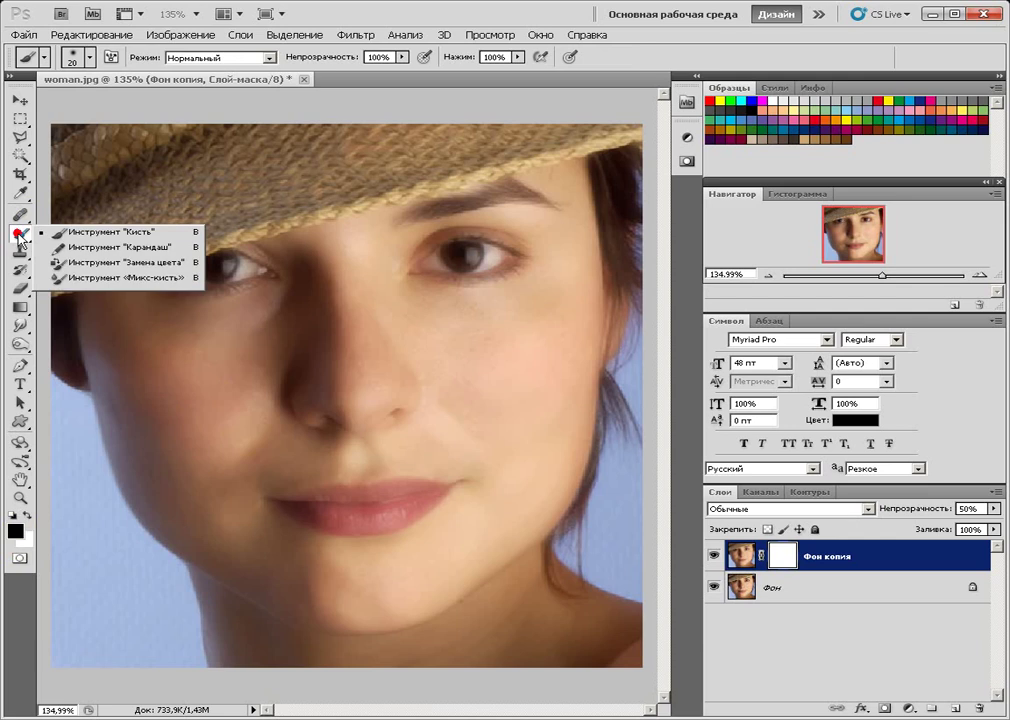
left_click(112, 232)
left_click(313, 170)
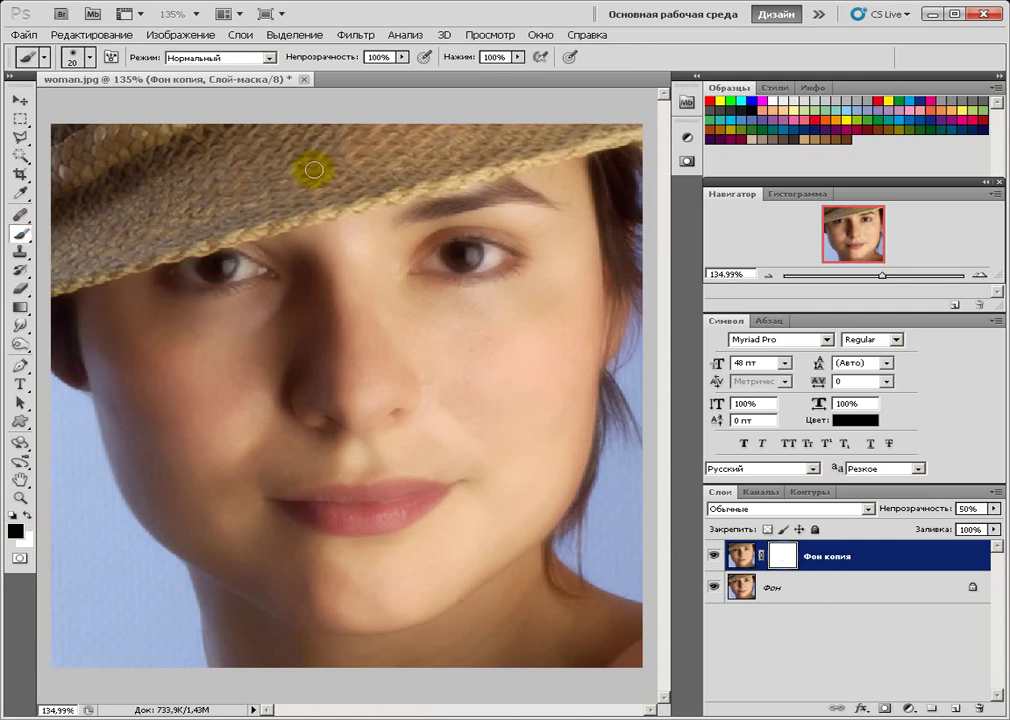
Set a soft round brush at 54 px size with 0% hardness.
left_click(90, 58)
left_click_drag(38, 101, 72, 101)
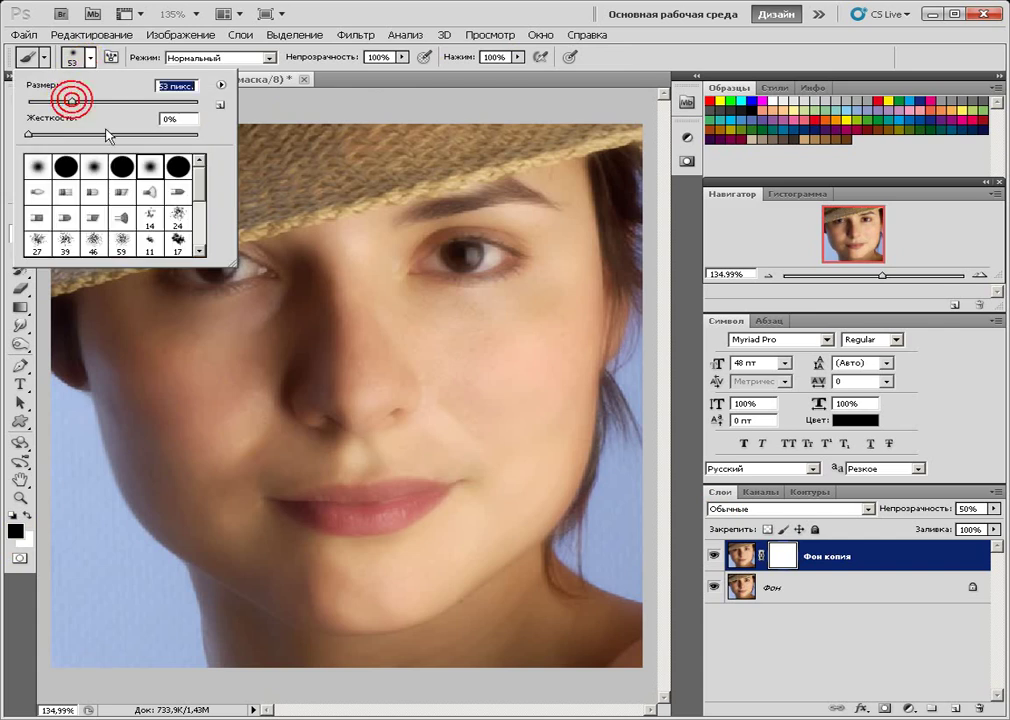
left_click(90, 167)
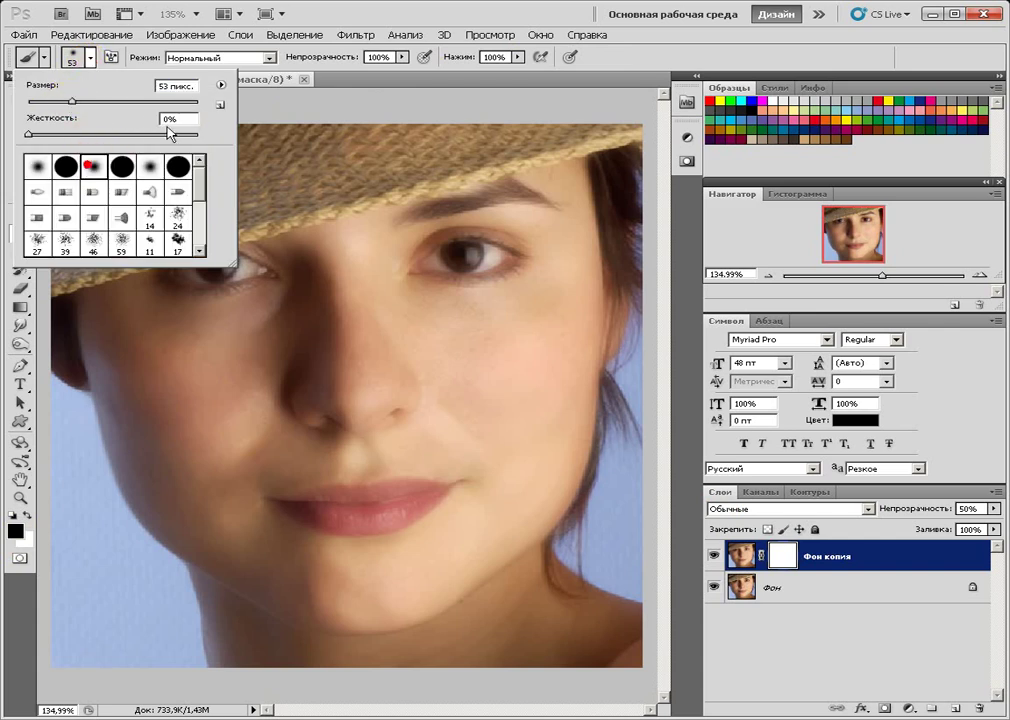
left_click(92, 102)
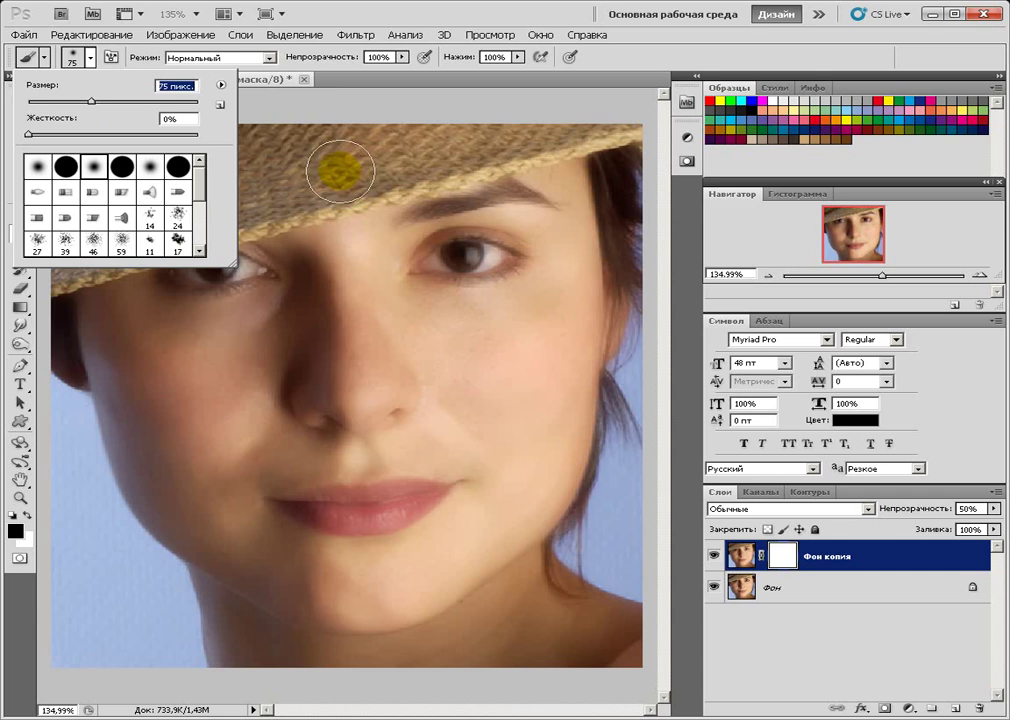
left_click_drag(92, 101, 72, 101)
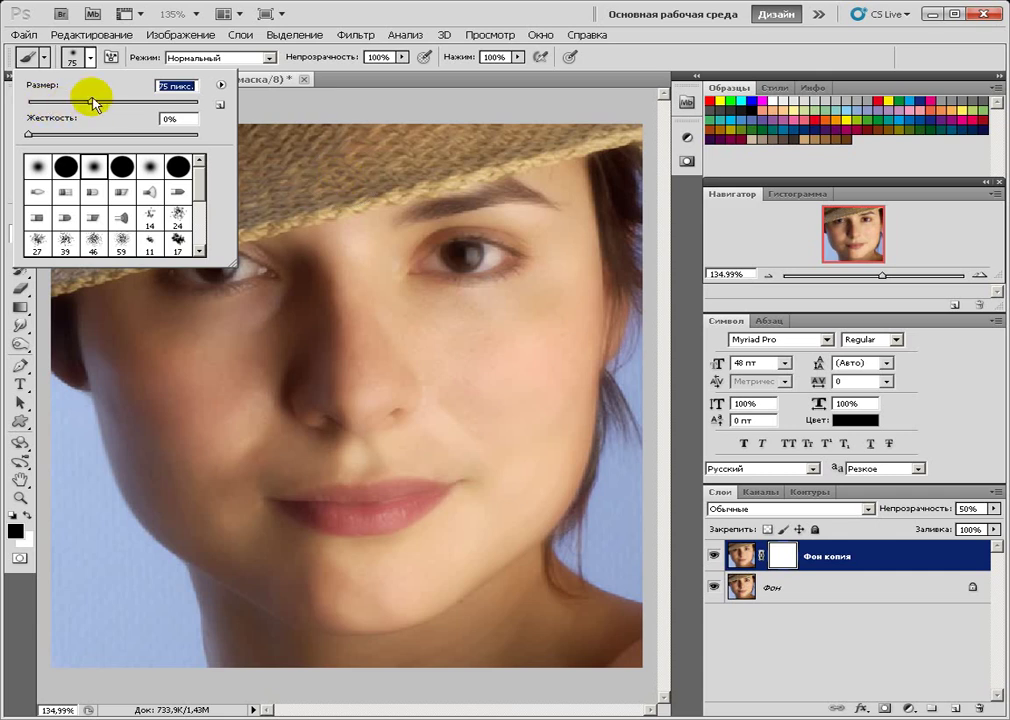
Paint black on the mask over the hat brim and the left and right hair edges.
left_click(390, 167)
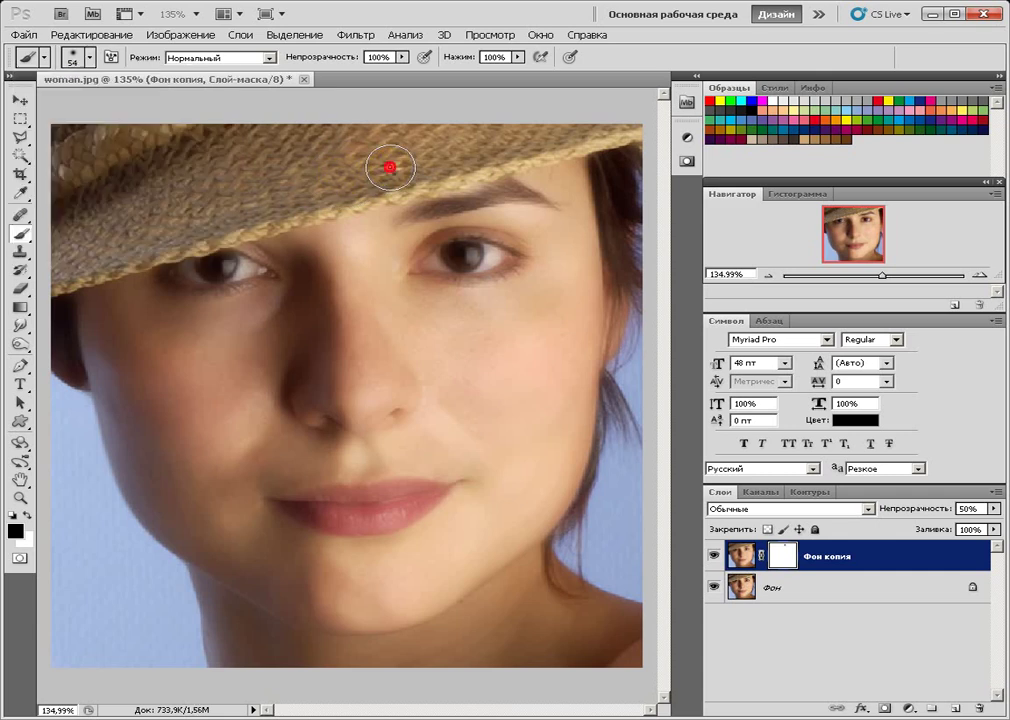
mouse_move(222, 221)
left_mouse_down()
mouse_move(56, 264)
mouse_move(622, 124)
mouse_move(473, 133)
mouse_move(101, 225)
mouse_move(72, 140)
mouse_move(101, 117)
mouse_move(210, 145)
mouse_move(478, 124)
mouse_move(86, 117)
mouse_move(74, 221)
mouse_move(88, 255)
mouse_move(548, 135)
mouse_move(279, 138)
mouse_move(122, 110)
mouse_move(68, 119)
mouse_move(61, 228)
mouse_move(205, 212)
left_mouse_up()
mouse_move(549, 134)
left_mouse_down()
mouse_move(683, 158)
mouse_move(627, 166)
left_mouse_up()
mouse_move(623, 217)
left_mouse_down()
mouse_move(634, 334)
mouse_move(602, 505)
mouse_move(579, 480)
mouse_move(613, 494)
mouse_move(597, 548)
mouse_move(638, 575)
mouse_move(654, 158)
mouse_move(651, 412)
mouse_move(631, 546)
mouse_move(640, 578)
mouse_move(586, 540)
mouse_move(645, 413)
left_mouse_up()
mouse_move(41, 330)
left_mouse_down()
mouse_move(43, 395)
mouse_move(97, 541)
mouse_move(63, 441)
mouse_move(110, 526)
mouse_move(158, 580)
mouse_move(168, 612)
mouse_move(117, 658)
mouse_move(72, 632)
mouse_move(72, 643)
mouse_move(120, 631)
mouse_move(160, 638)
mouse_move(90, 645)
mouse_move(56, 437)
mouse_move(97, 433)
left_mouse_up()
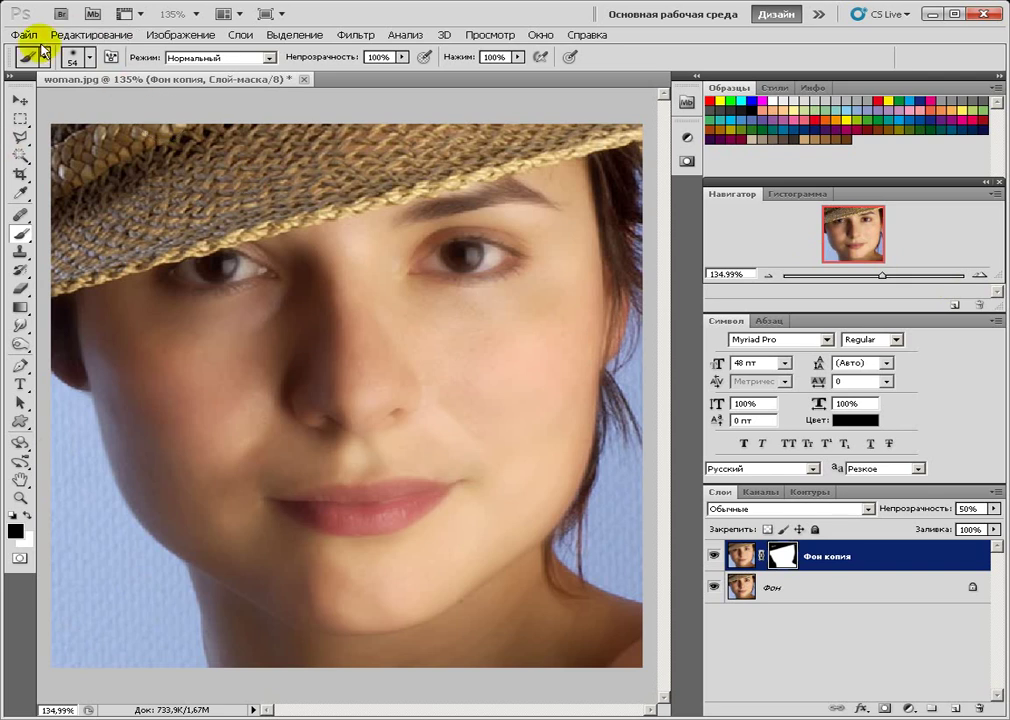
With a 17 px brush, paint the right eye and eyebrow sharp on the mask.
left_click(90, 57)
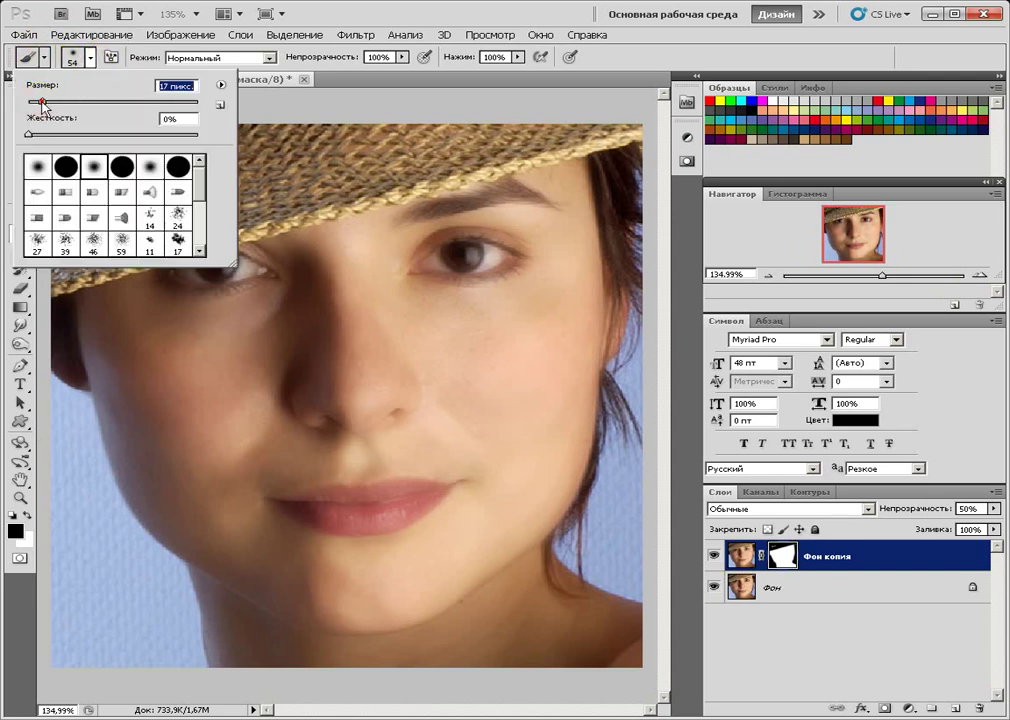
left_click_drag(884, 275, 897, 276)
left_click(863, 237)
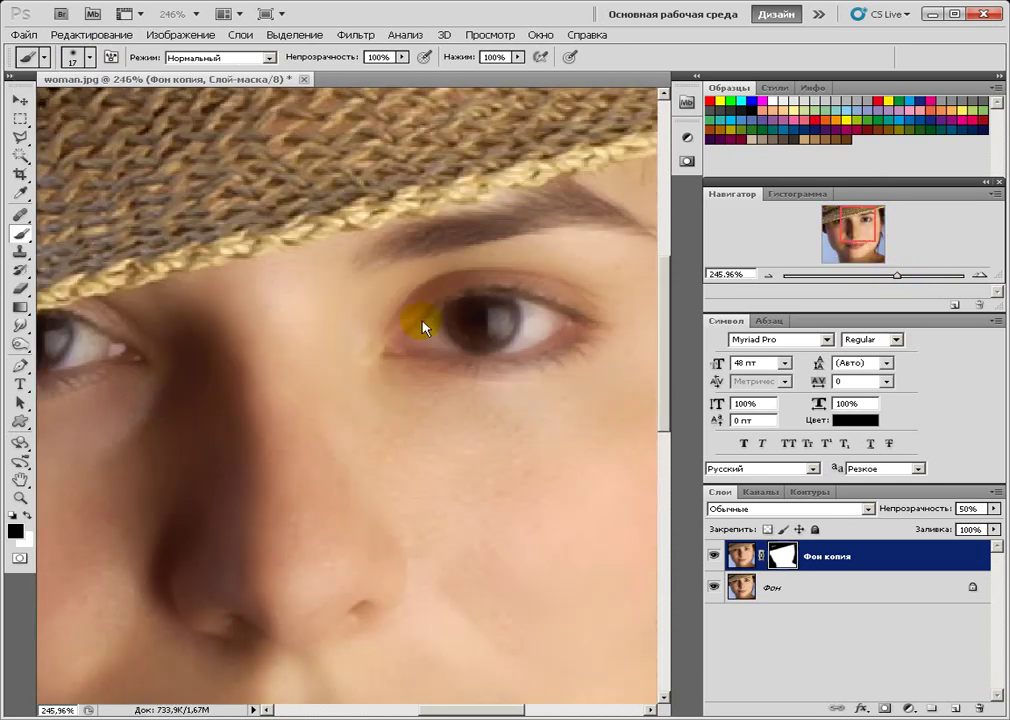
mouse_move(459, 288)
left_mouse_down()
mouse_move(534, 293)
mouse_move(451, 300)
mouse_move(455, 328)
mouse_move(532, 356)
mouse_move(584, 318)
mouse_move(523, 292)
left_mouse_up()
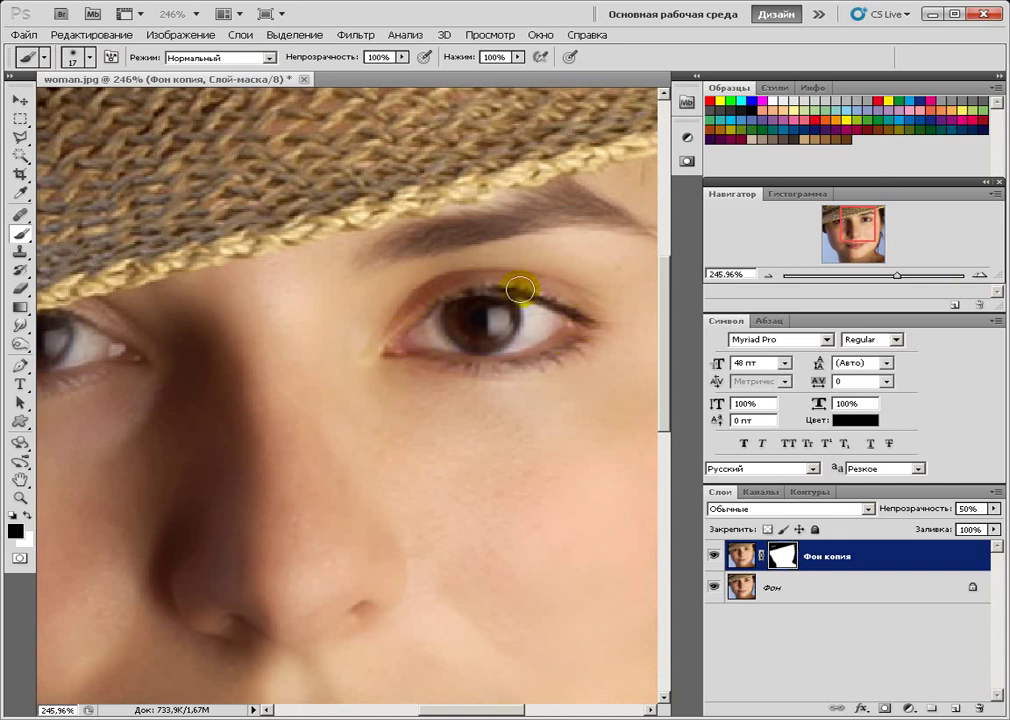
mouse_move(396, 348)
left_mouse_down()
mouse_move(559, 331)
mouse_move(527, 291)
left_mouse_up()
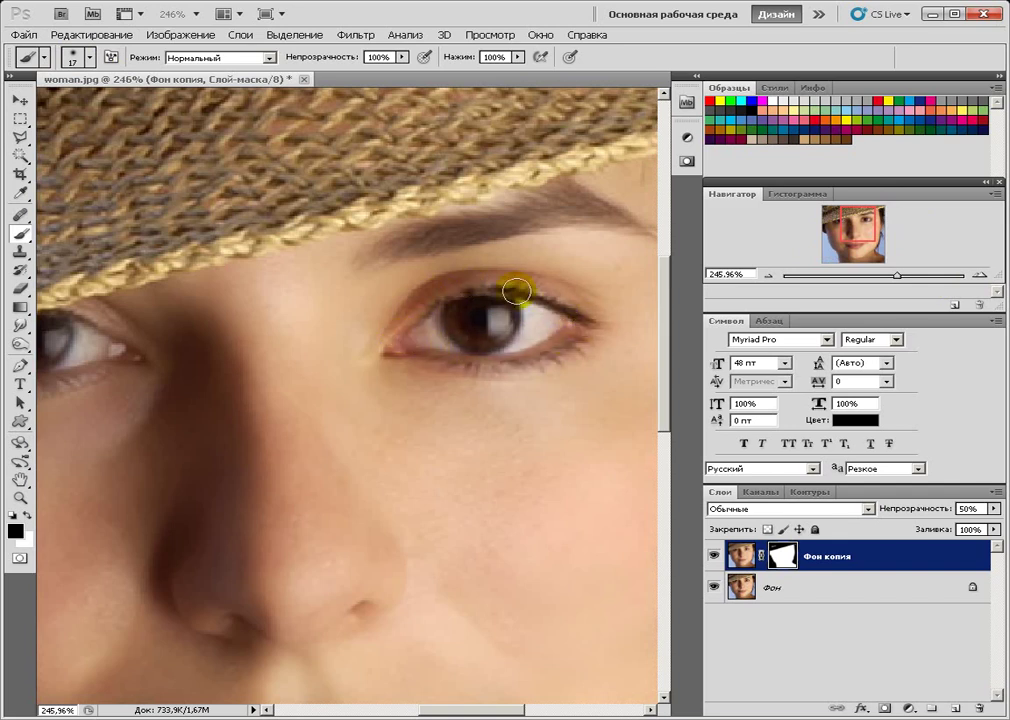
mouse_move(425, 336)
left_mouse_down()
mouse_move(535, 328)
mouse_move(415, 343)
left_mouse_up()
mouse_move(543, 297)
left_mouse_down()
mouse_move(518, 338)
mouse_move(428, 343)
left_mouse_up()
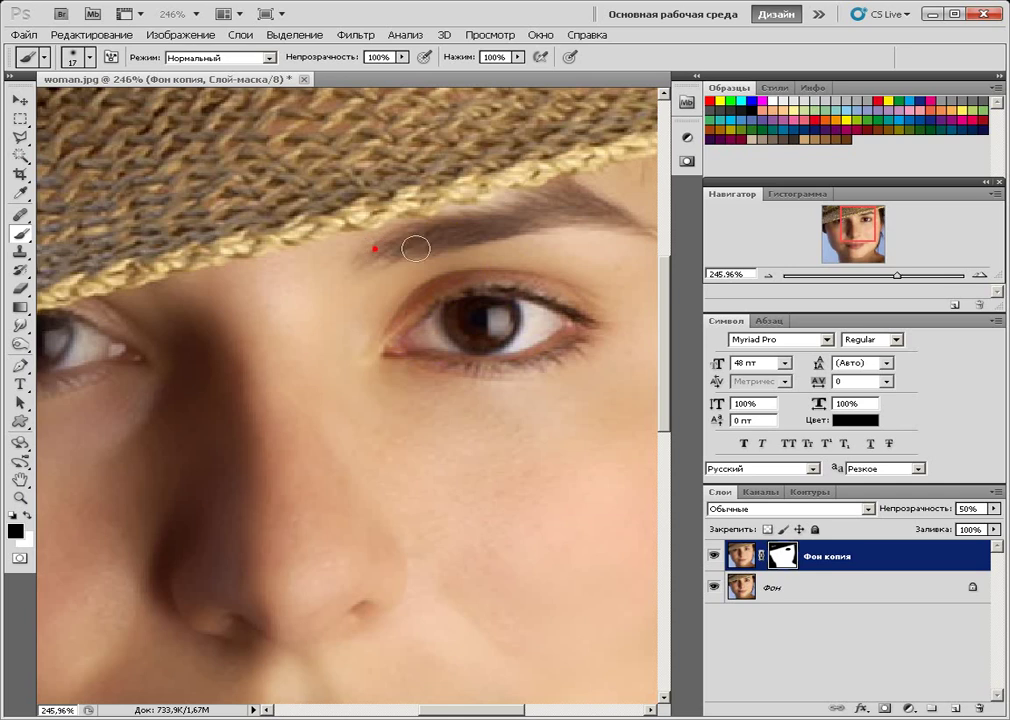
mouse_move(478, 229)
left_mouse_down()
mouse_move(532, 205)
mouse_move(618, 221)
mouse_move(487, 215)
left_mouse_up()
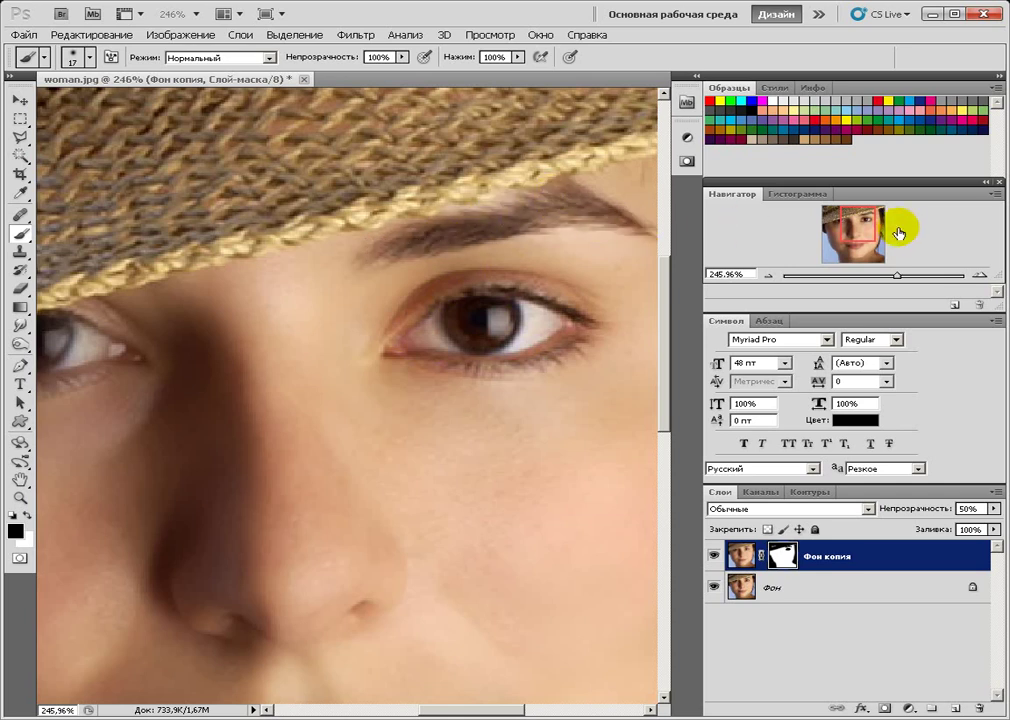
left_click_drag(871, 226, 877, 226)
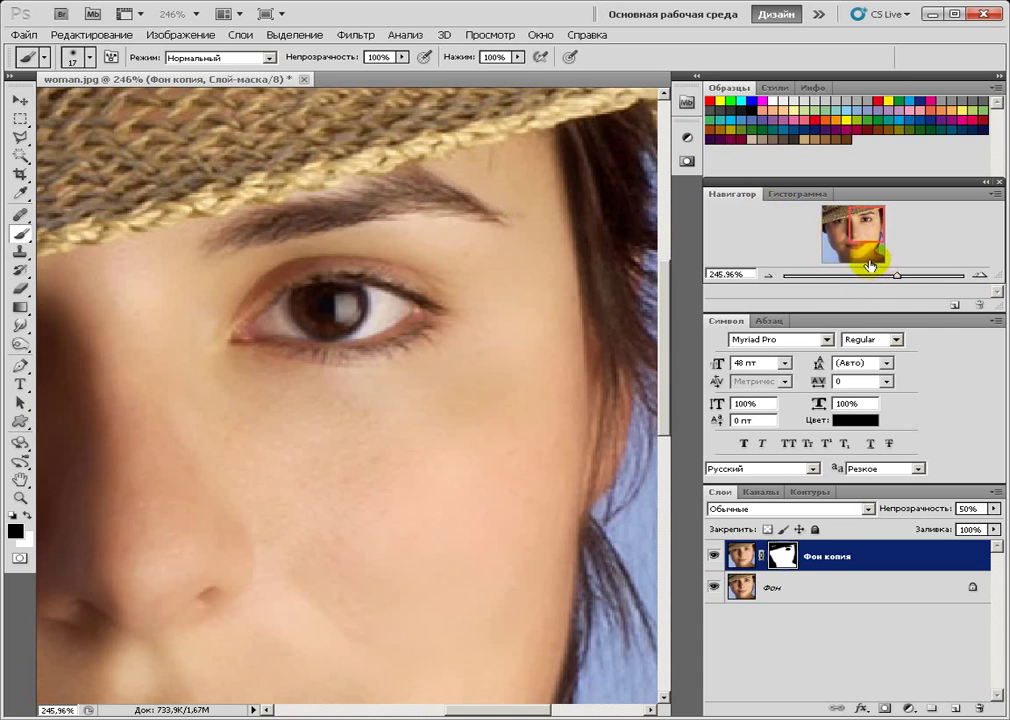
Paint the left eye under the hat sharp on the mask, then zoom out to the face.
mouse_move(902, 274)
left_mouse_down()
mouse_move(879, 275)
mouse_move(899, 275)
left_mouse_up()
left_click_drag(843, 232, 826, 218)
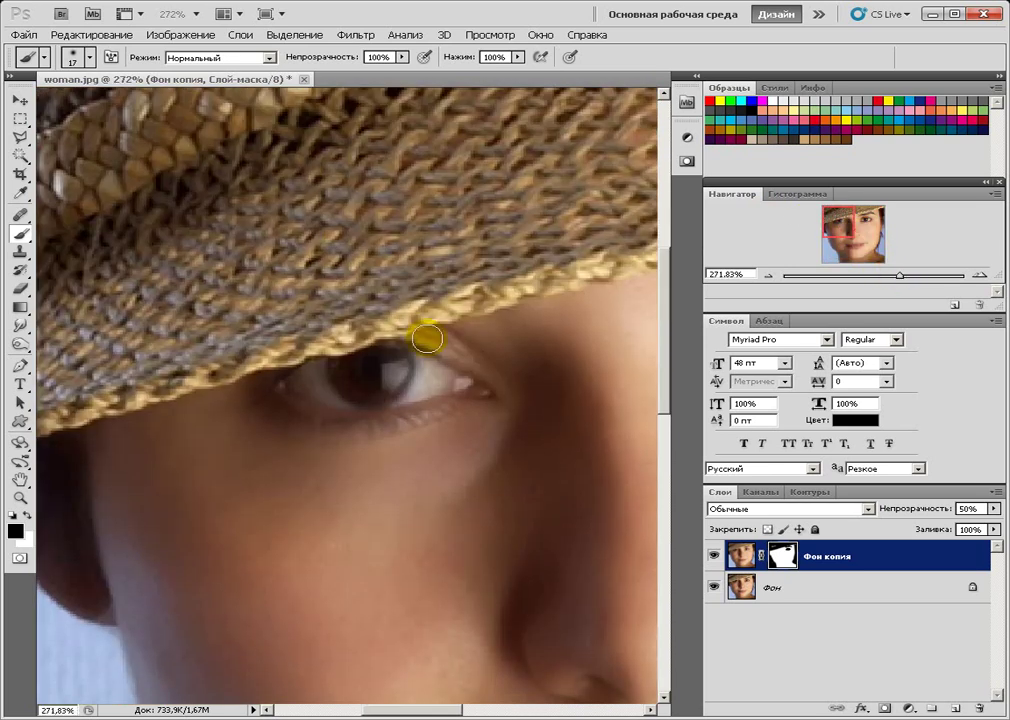
mouse_move(336, 407)
left_mouse_down()
mouse_move(317, 415)
mouse_move(476, 399)
mouse_move(401, 382)
mouse_move(470, 385)
left_mouse_up()
mouse_move(355, 362)
left_mouse_down()
mouse_move(469, 388)
mouse_move(361, 410)
left_mouse_up()
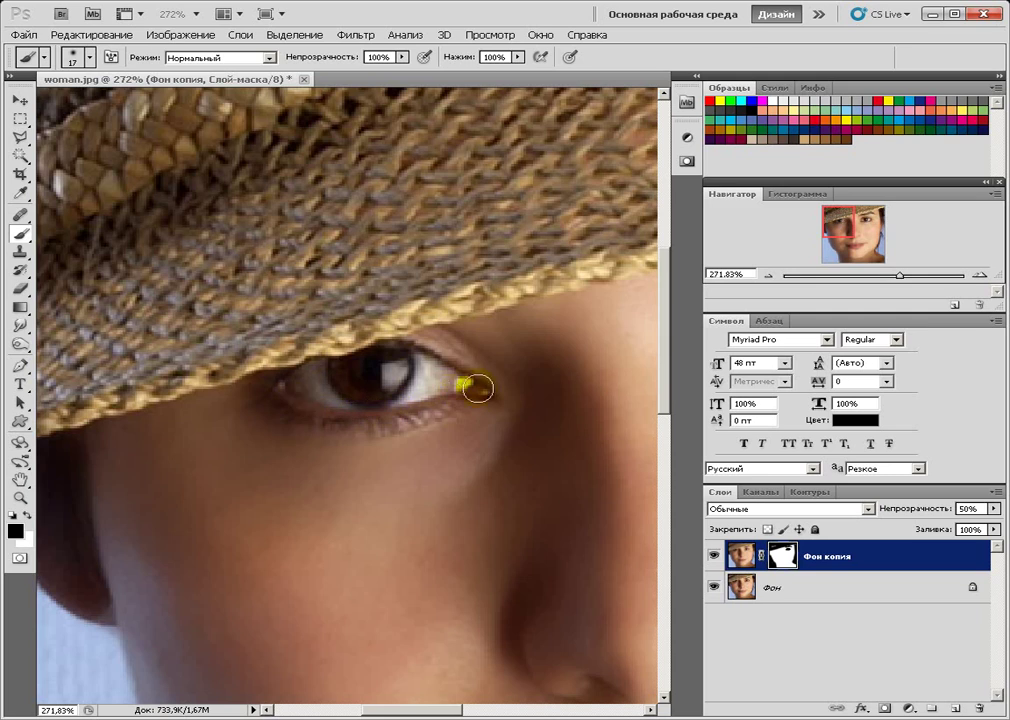
left_click_drag(900, 276, 907, 276)
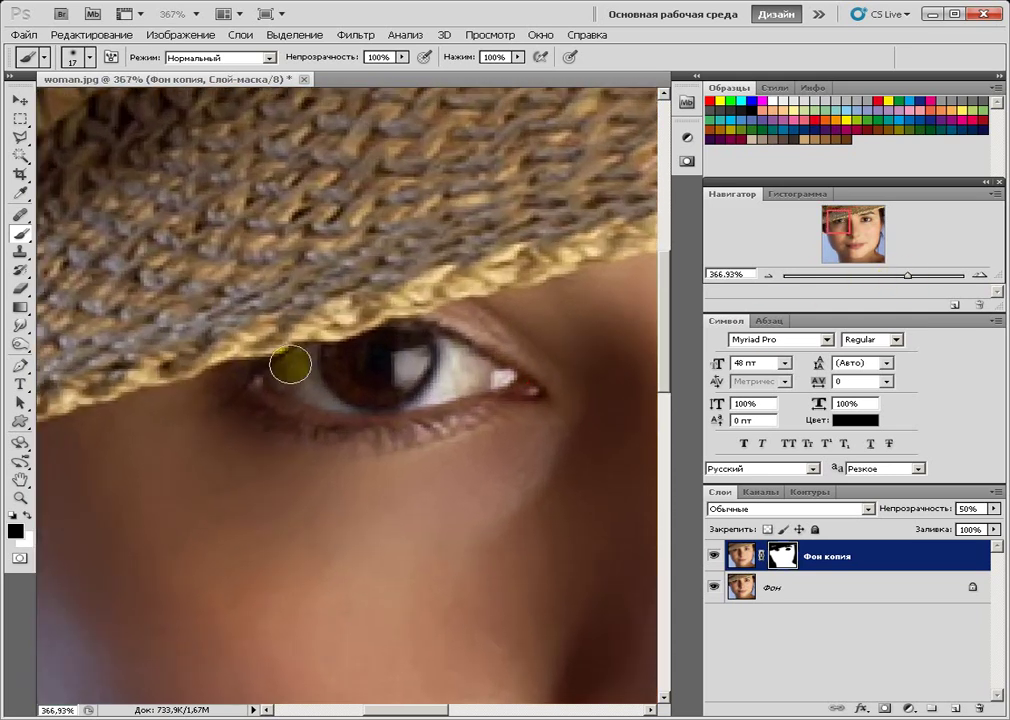
left_click_drag(909, 279, 883, 281)
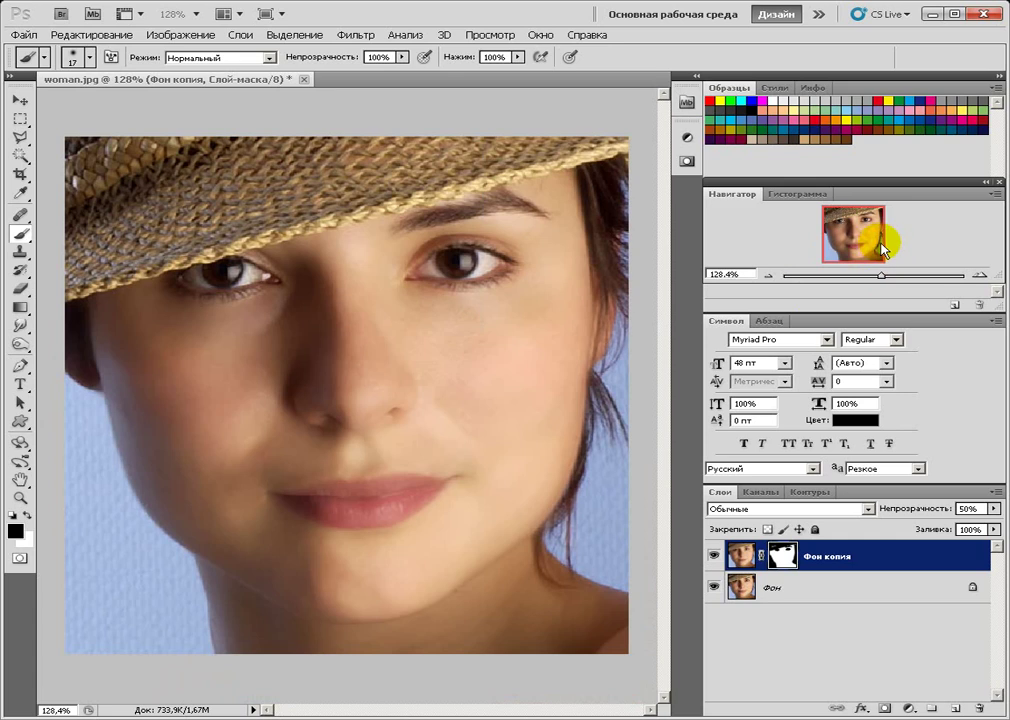
Paint black with the 17 px brush on the Фон копия mask over the lower and upper lips.
left_click_drag(888, 275, 902, 273)
left_click_drag(868, 234, 864, 250)
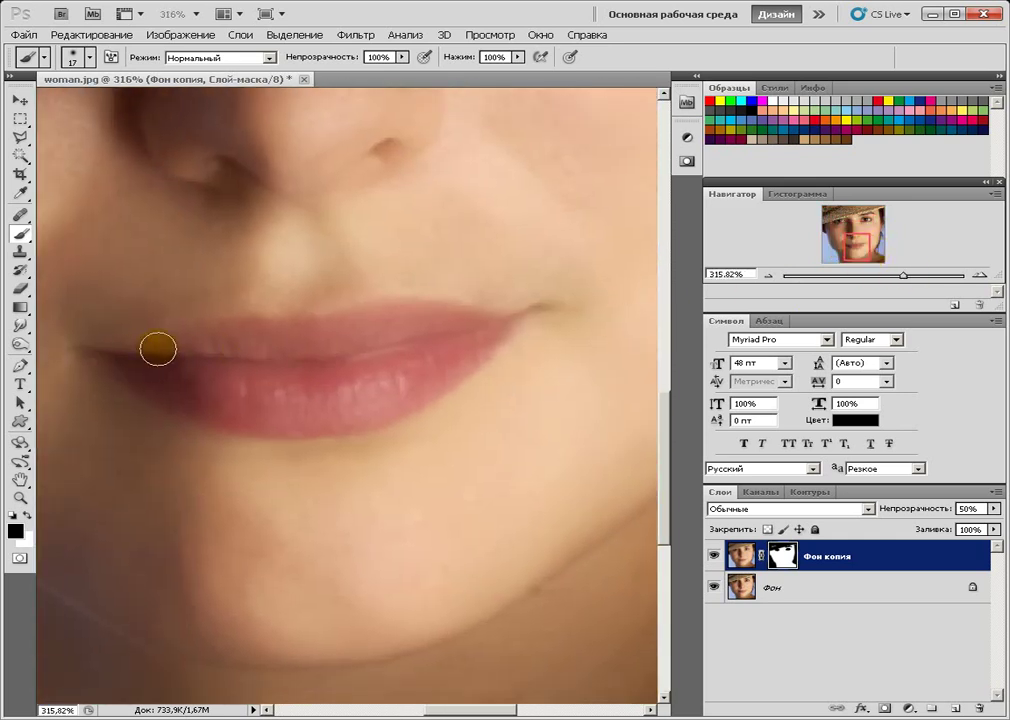
left_click_drag(163, 385, 250, 419)
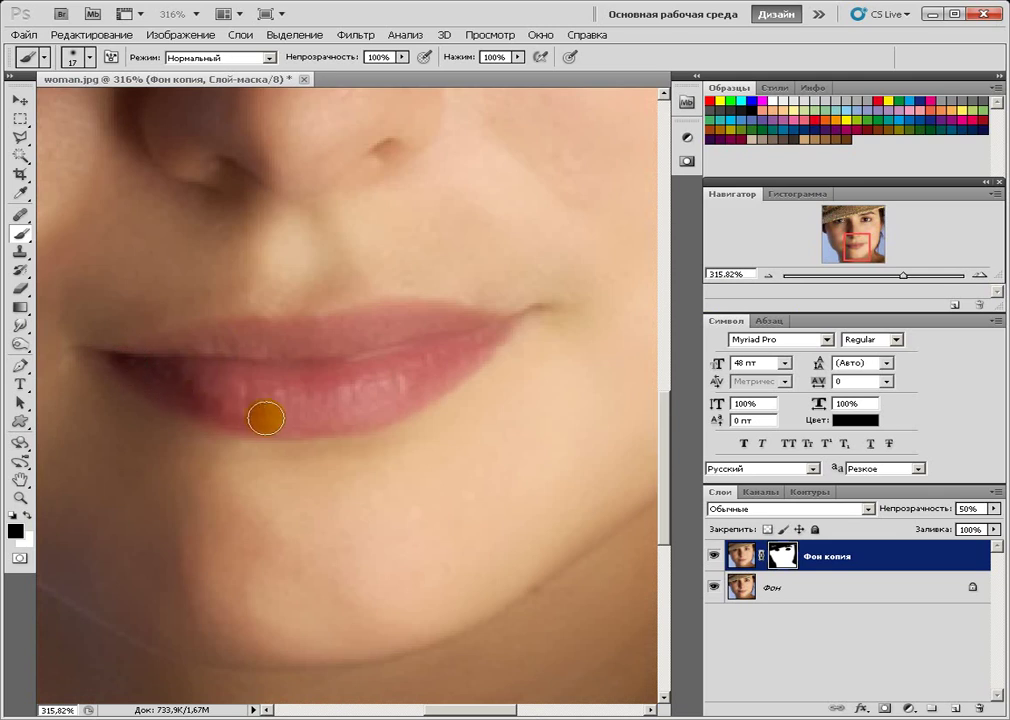
mouse_move(240, 376)
left_mouse_down()
mouse_move(329, 408)
mouse_move(374, 408)
mouse_move(324, 379)
mouse_move(401, 383)
mouse_move(462, 354)
mouse_move(399, 354)
mouse_move(461, 328)
mouse_move(473, 334)
mouse_move(446, 318)
mouse_move(354, 336)
mouse_move(404, 315)
mouse_move(231, 342)
mouse_move(469, 314)
mouse_move(347, 347)
mouse_move(174, 370)
mouse_move(343, 393)
mouse_move(397, 350)
mouse_move(485, 330)
mouse_move(205, 372)
left_mouse_up()
left_click_drag(296, 356, 379, 339)
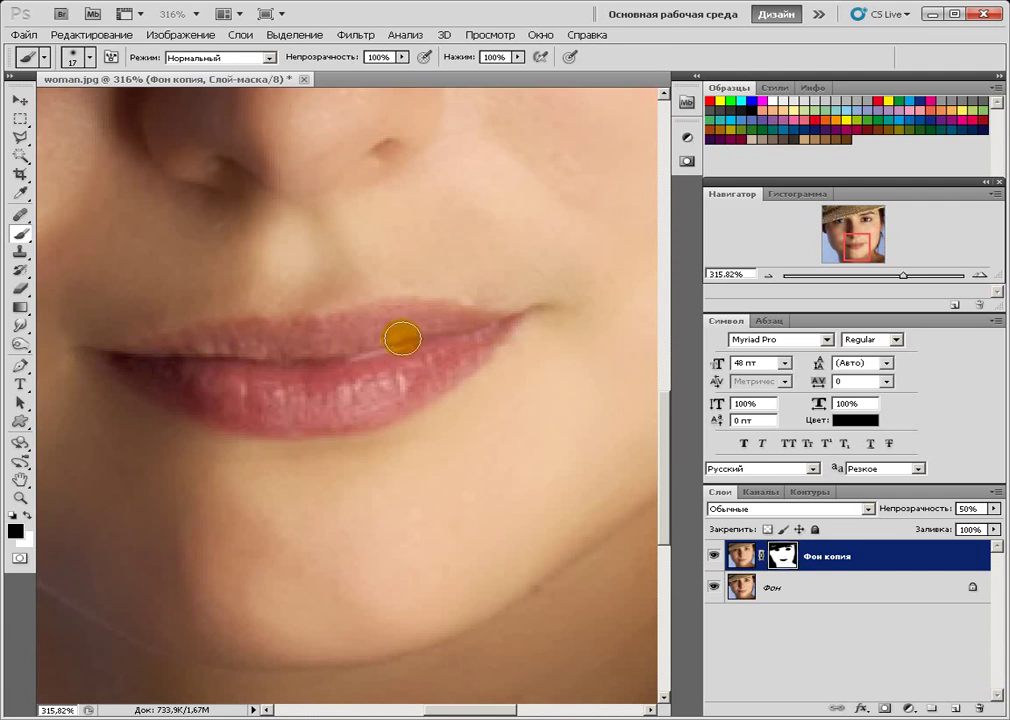
mouse_move(904, 276)
left_mouse_down()
mouse_move(884, 274)
mouse_move(865, 232)
left_mouse_up()
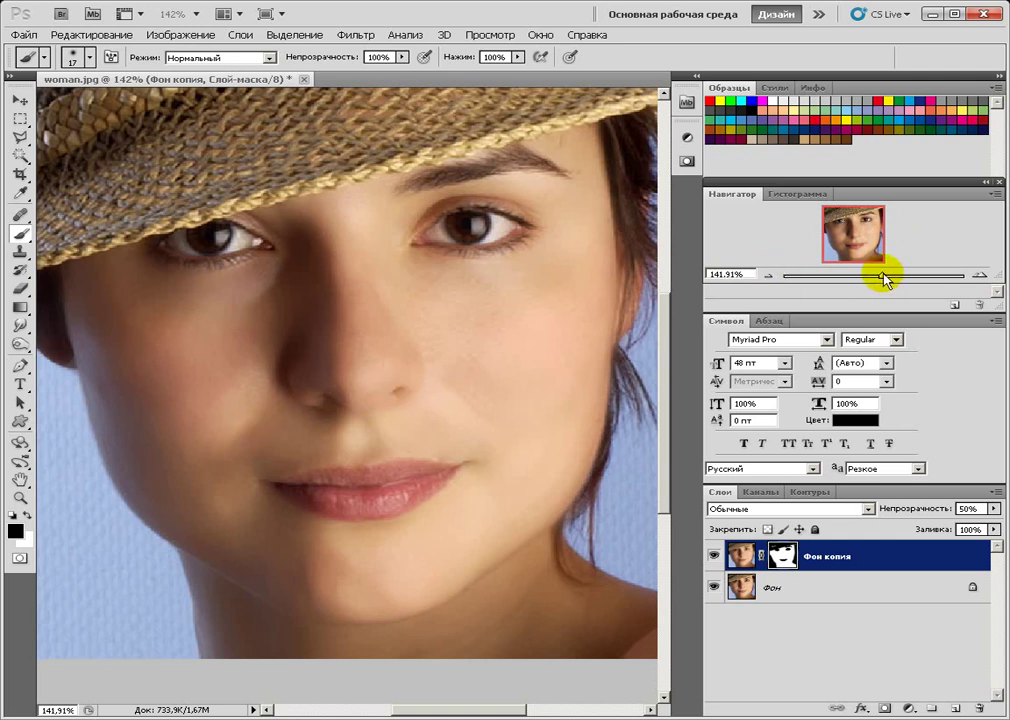
At 234% zoom, paint black on the Фон копия mask over the nose and left nostril.
left_click_drag(884, 280, 896, 276)
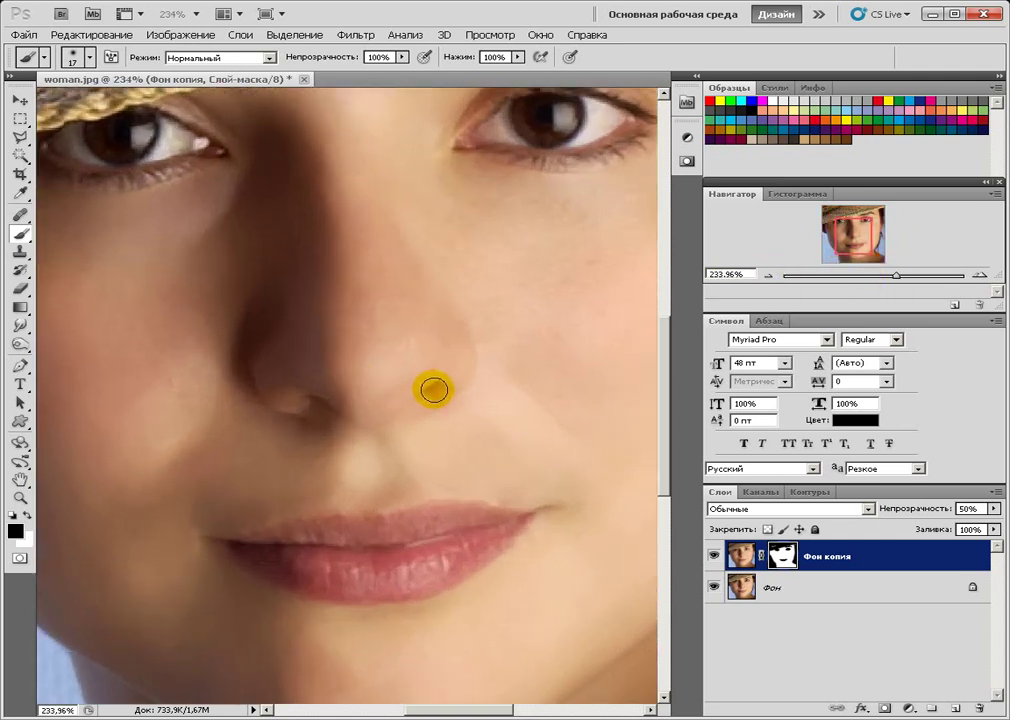
left_click_drag(423, 398, 313, 402)
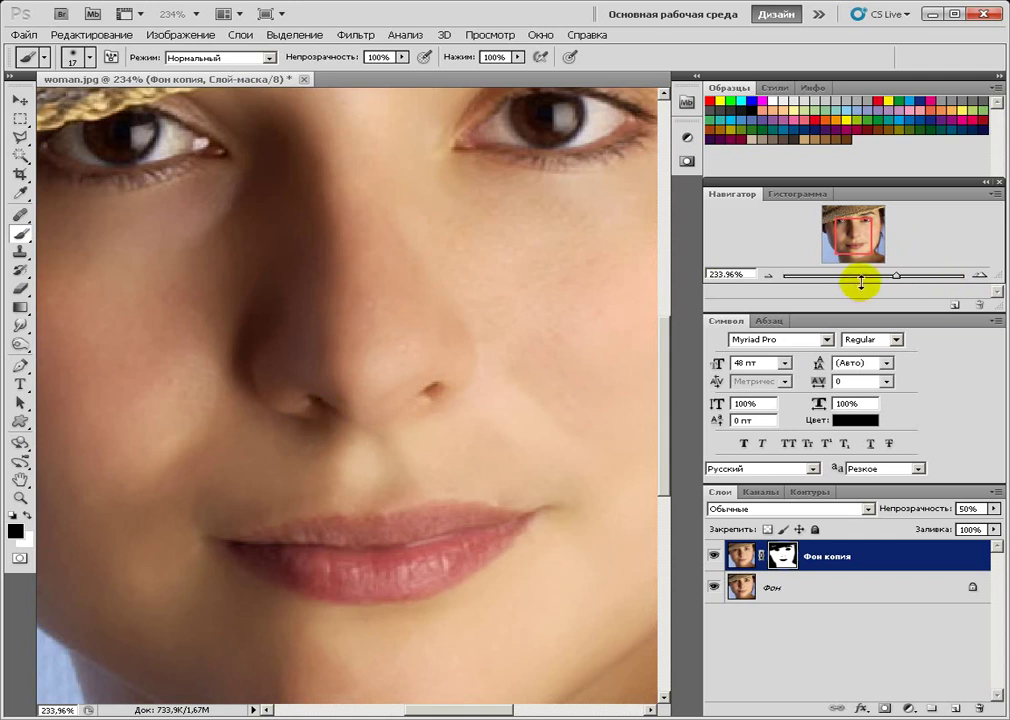
left_click(299, 405)
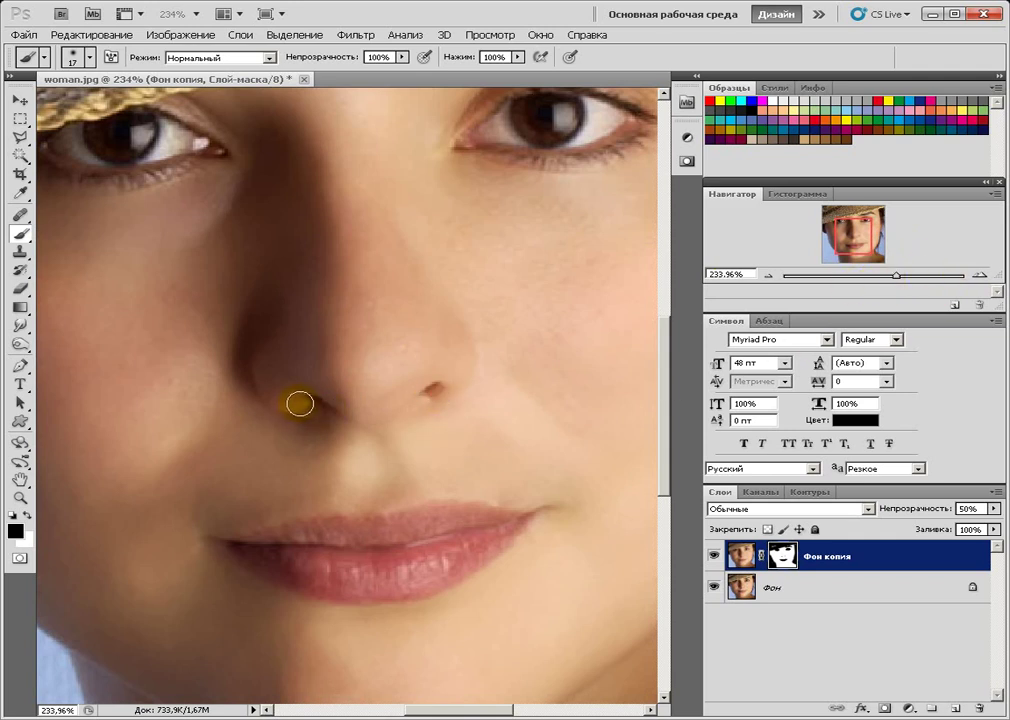
left_click(893, 278)
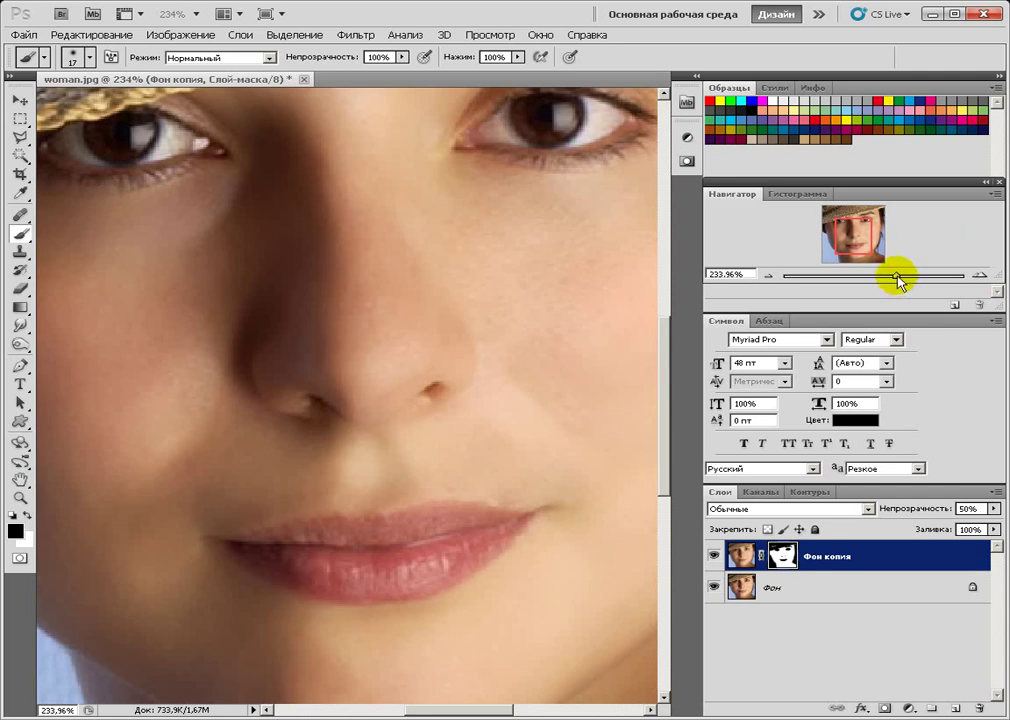
left_click_drag(897, 282, 881, 273)
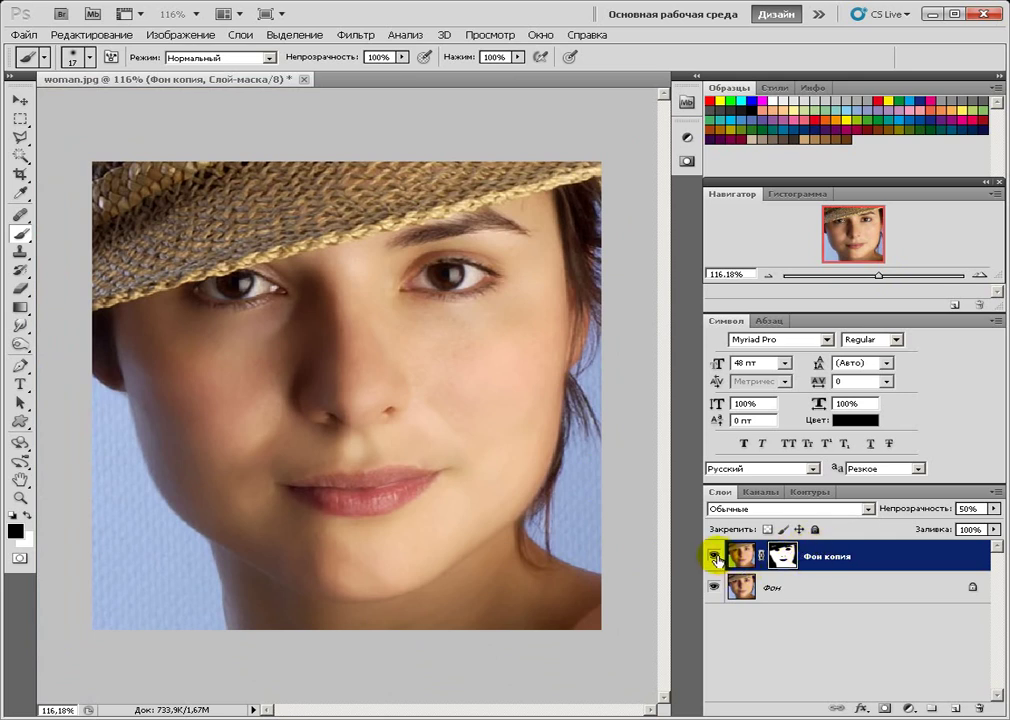
left_click(716, 558)
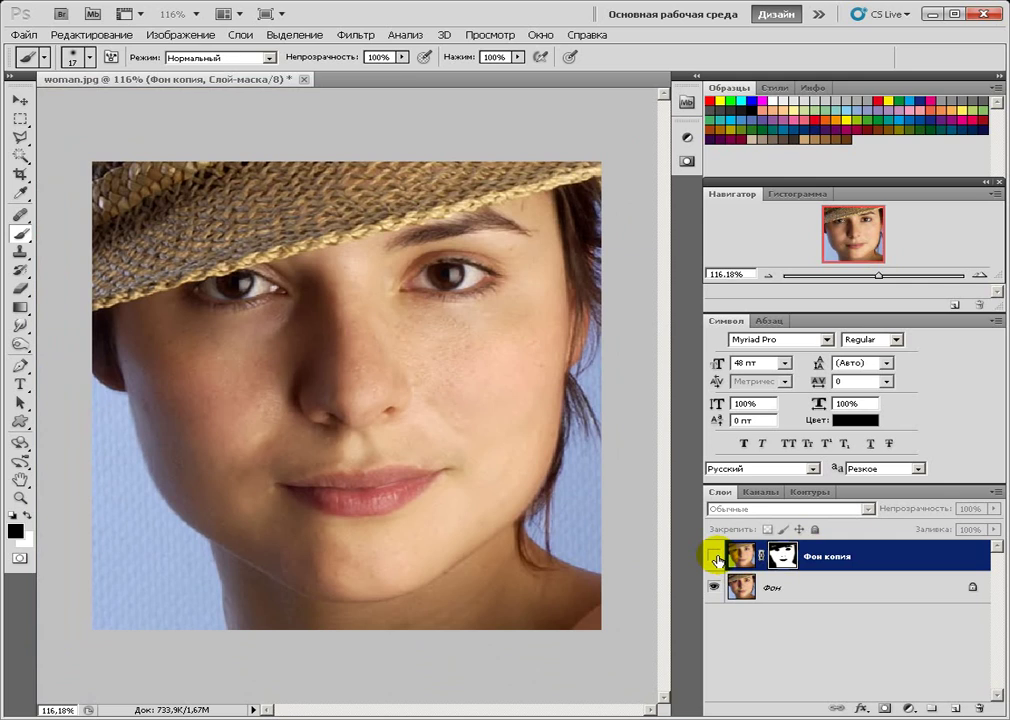
left_click(716, 558)
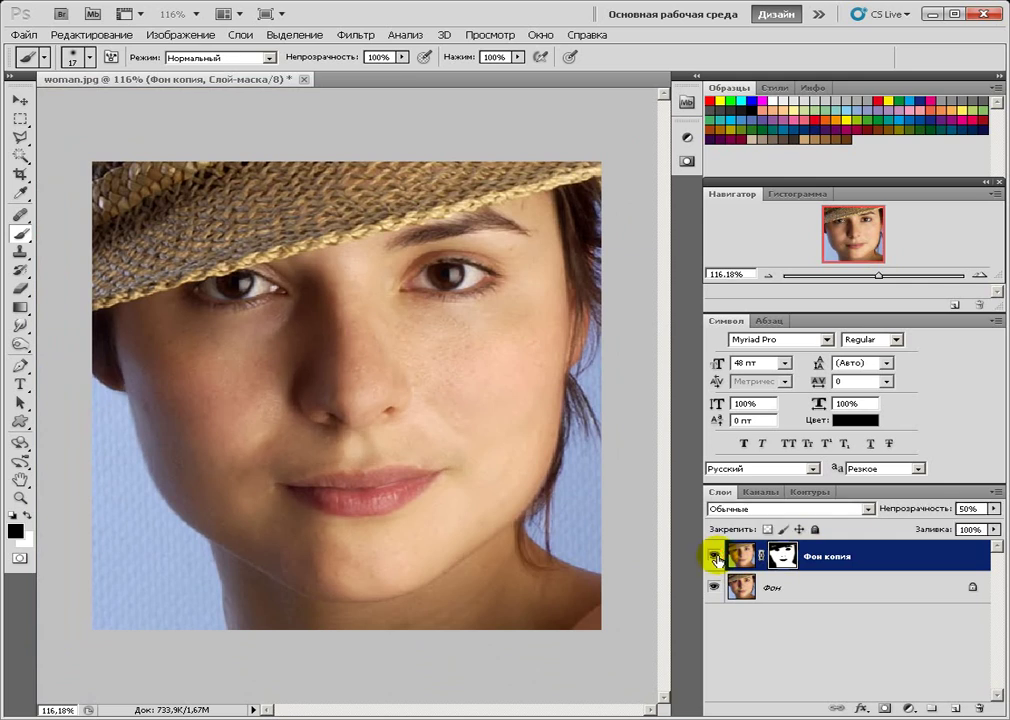
left_click(716, 558)
left_click(716, 558)
left_click_drag(880, 278, 876, 278)
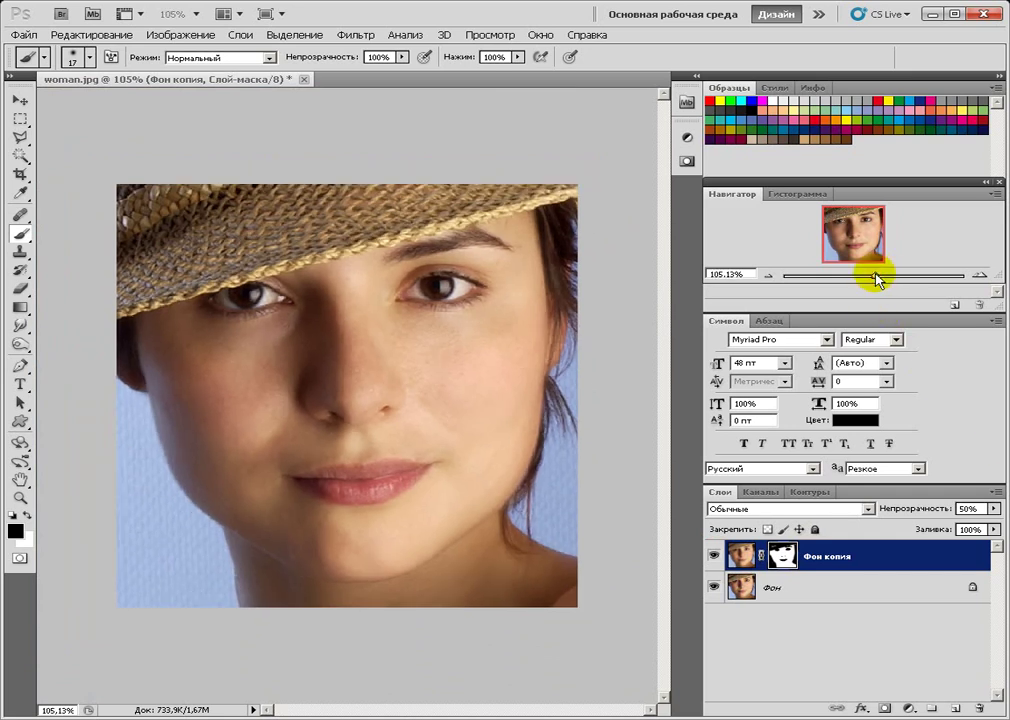